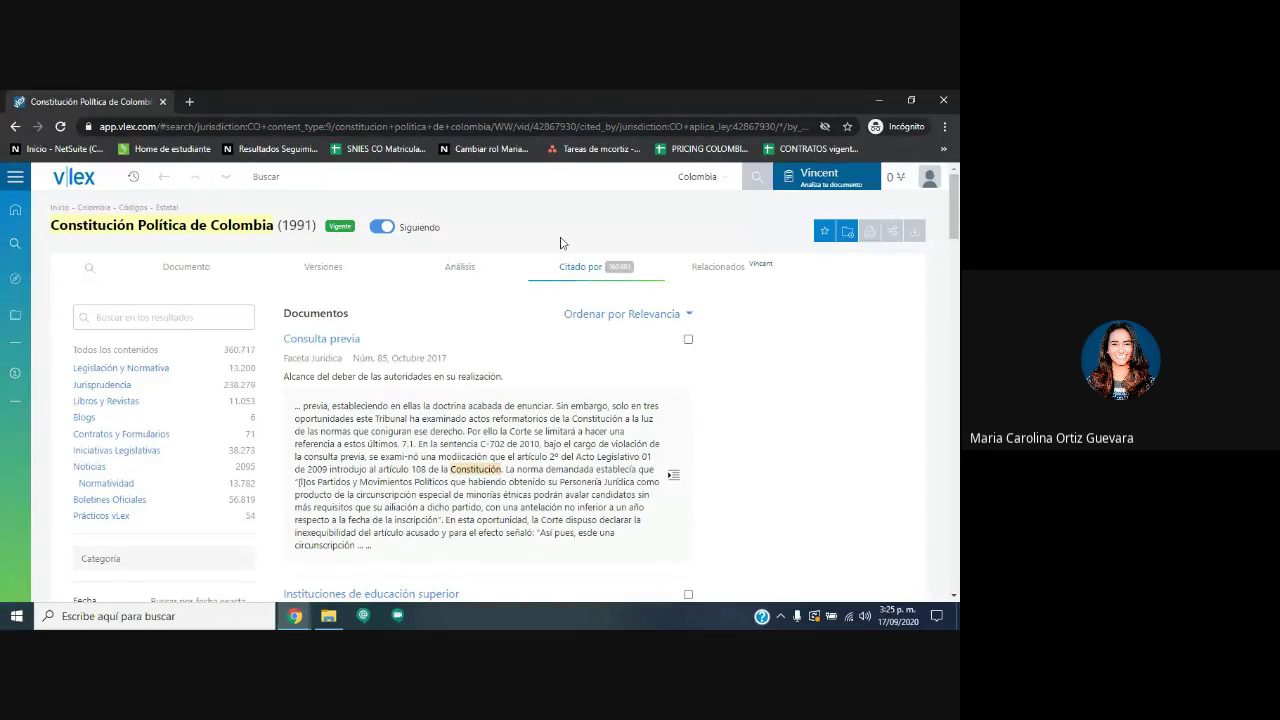
Search vLex for 'derecho ambiental' using the suggested query.
click(327, 177)
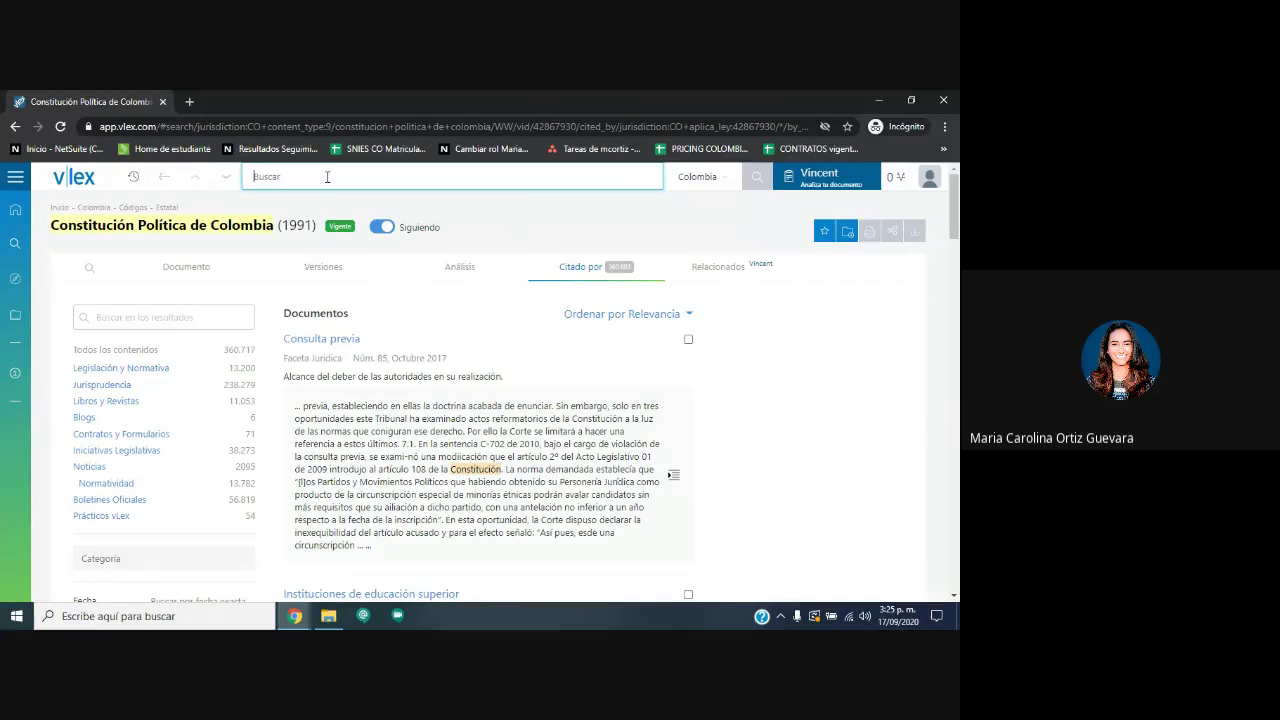
text(derecho ambiental)
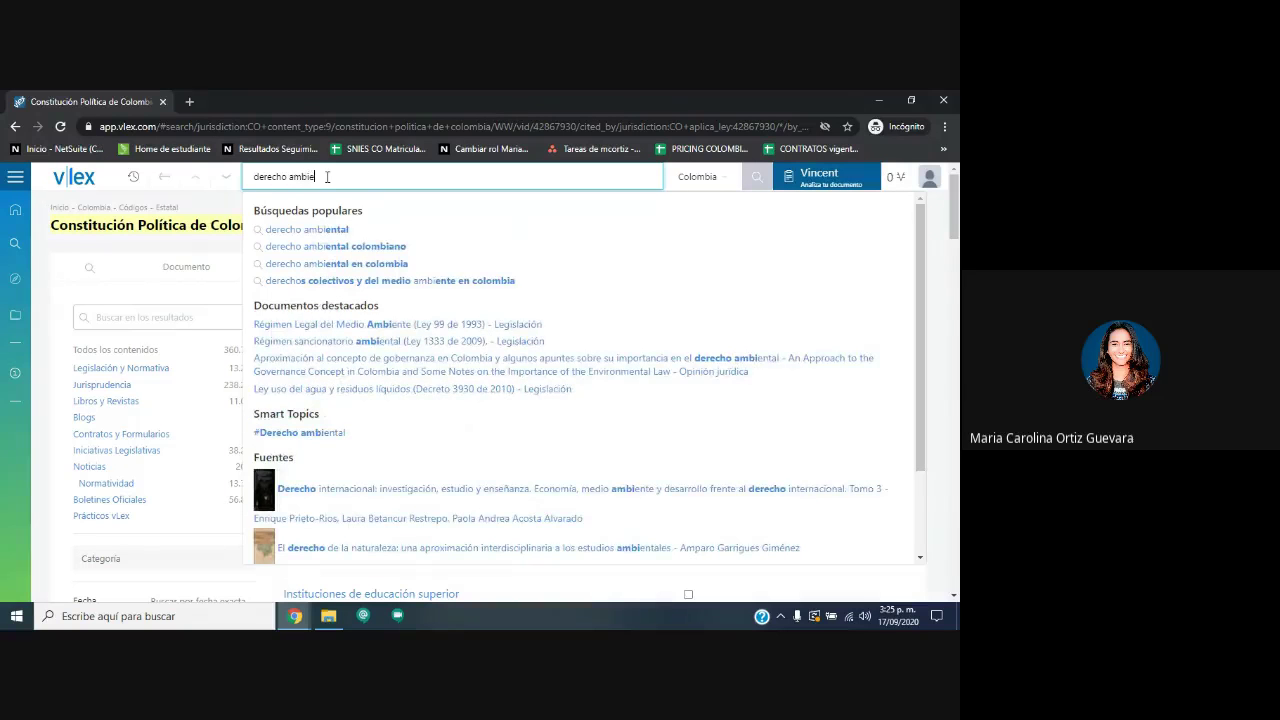
click(342, 230)
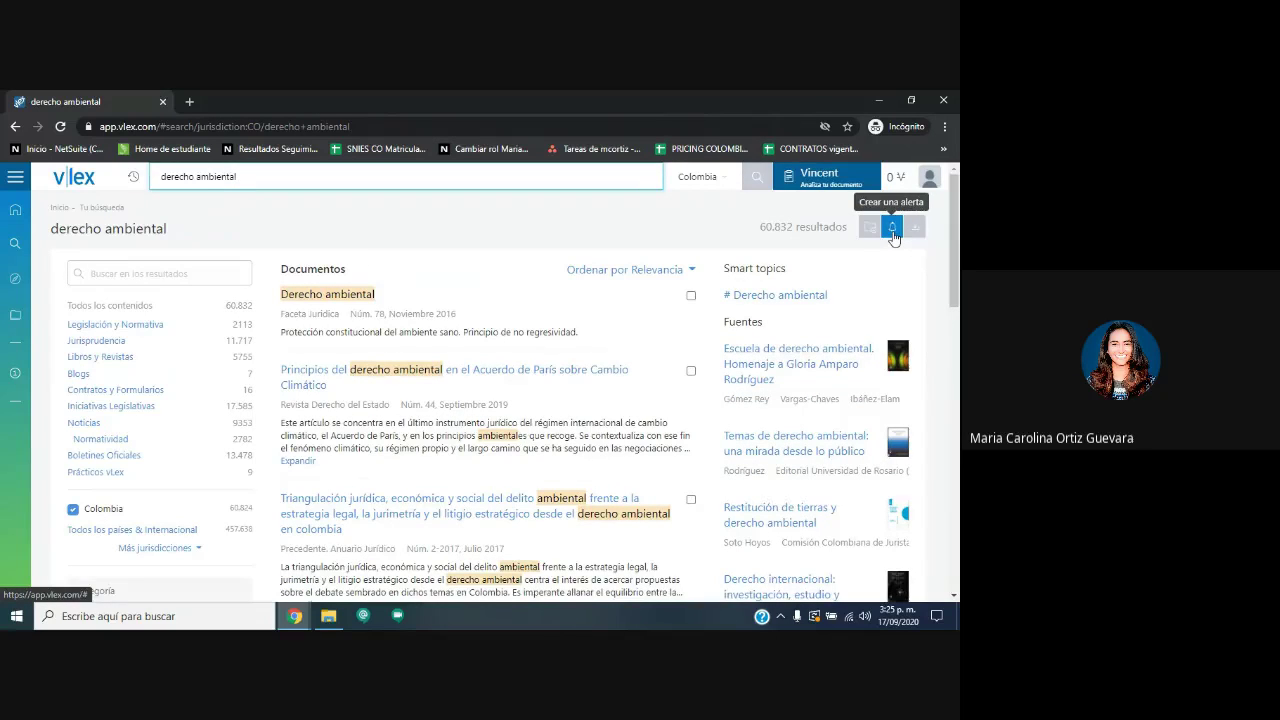
Try saving the 'derecho ambiental' search as an alert, which already exists.
click(892, 230)
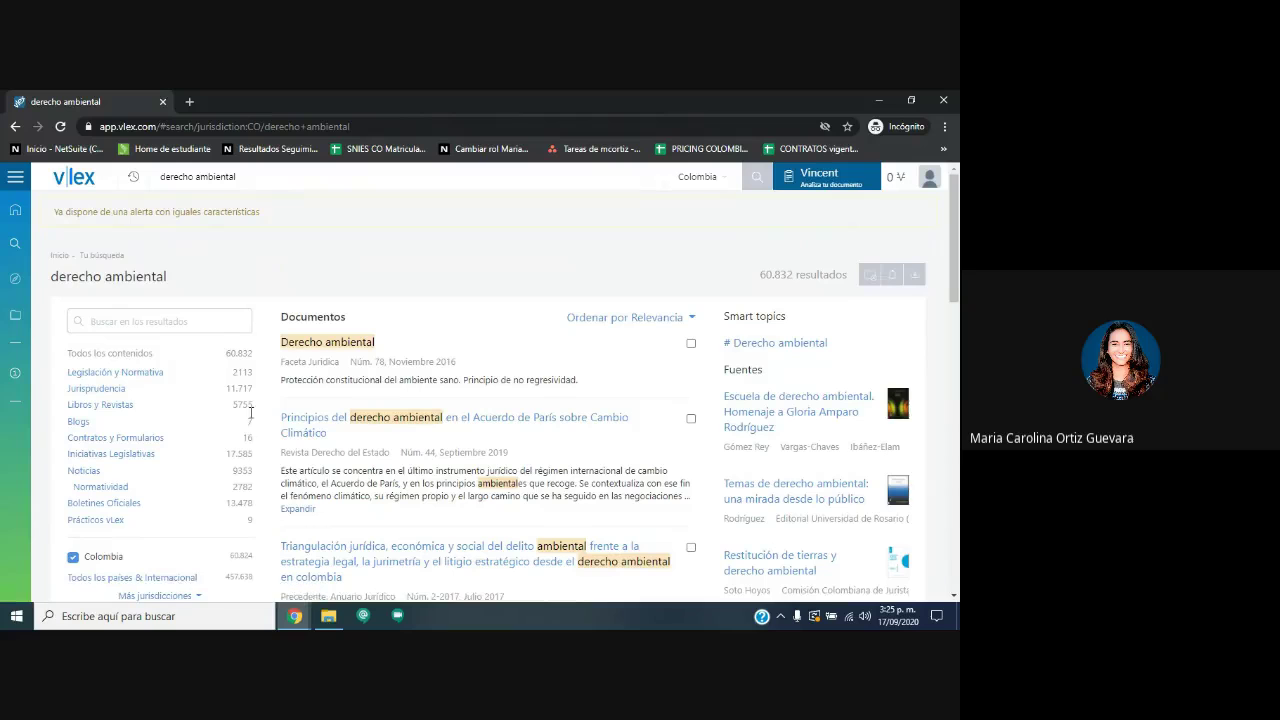
click(273, 179)
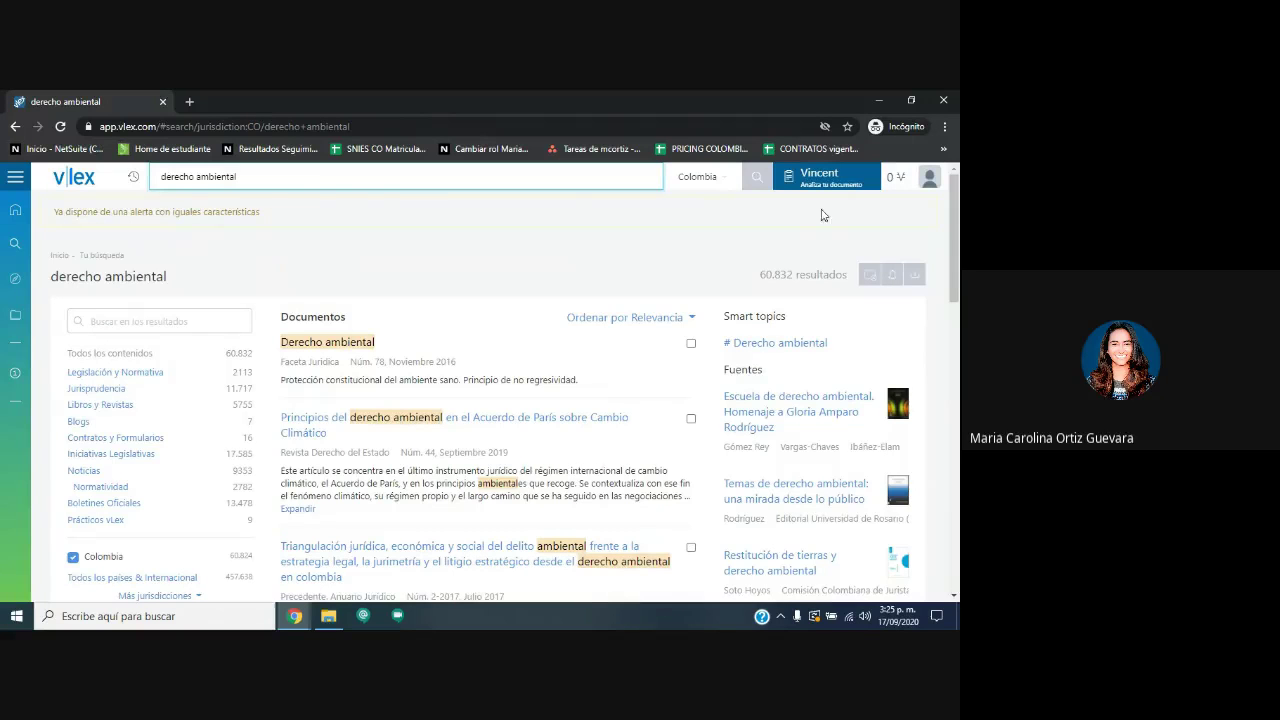
click(929, 178)
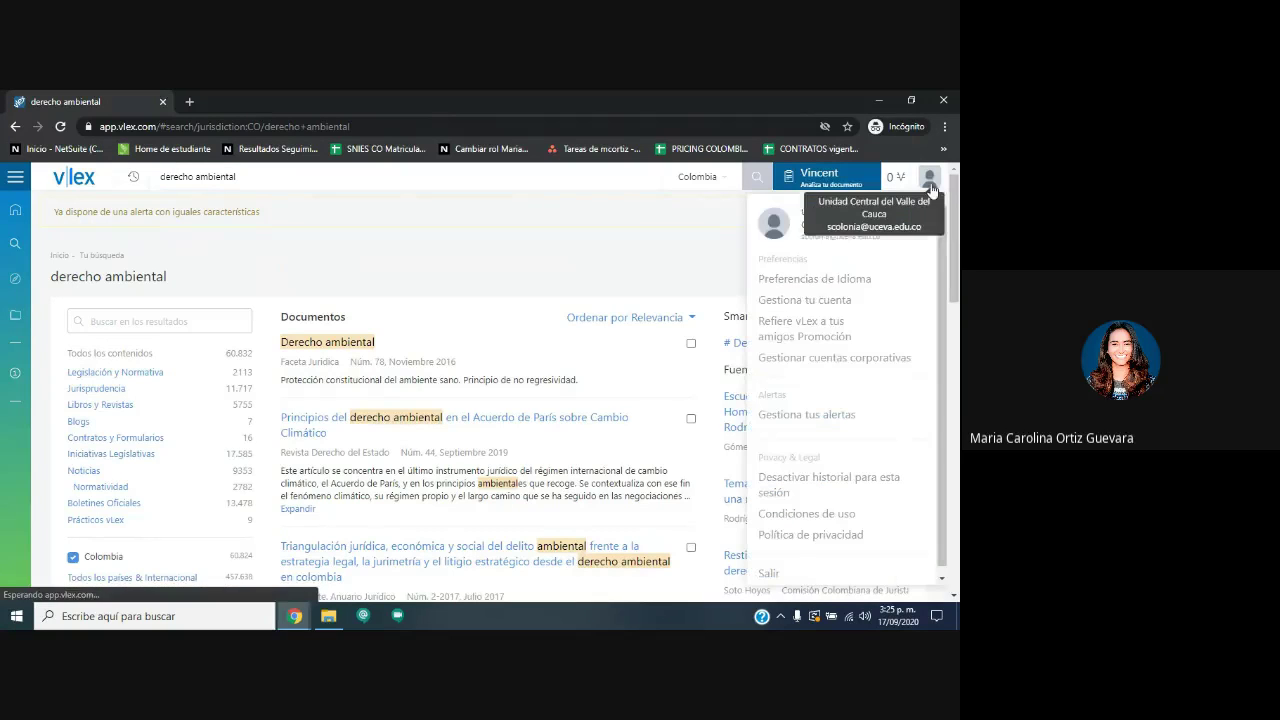
Open the saved alerts list and review the derecho ambiental and derecho constitucional rows.
click(832, 413)
scroll(277, 323, down, 2)
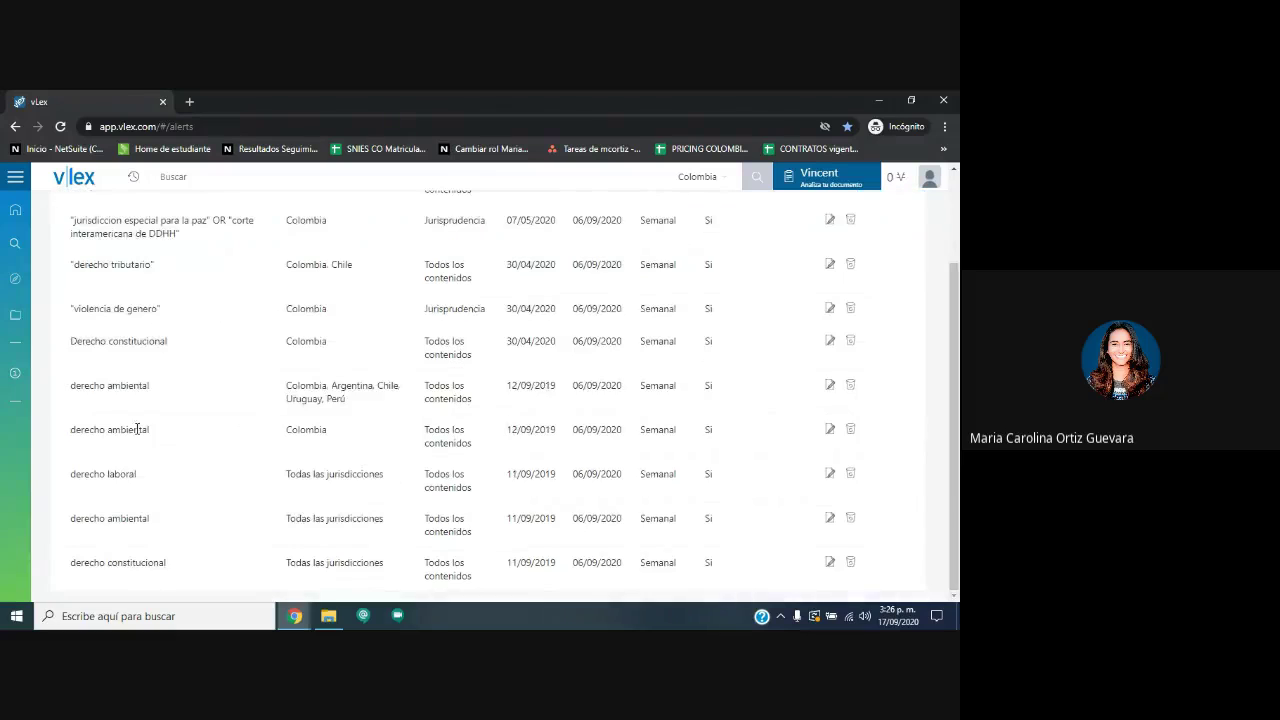
drag(209, 437, 138, 372)
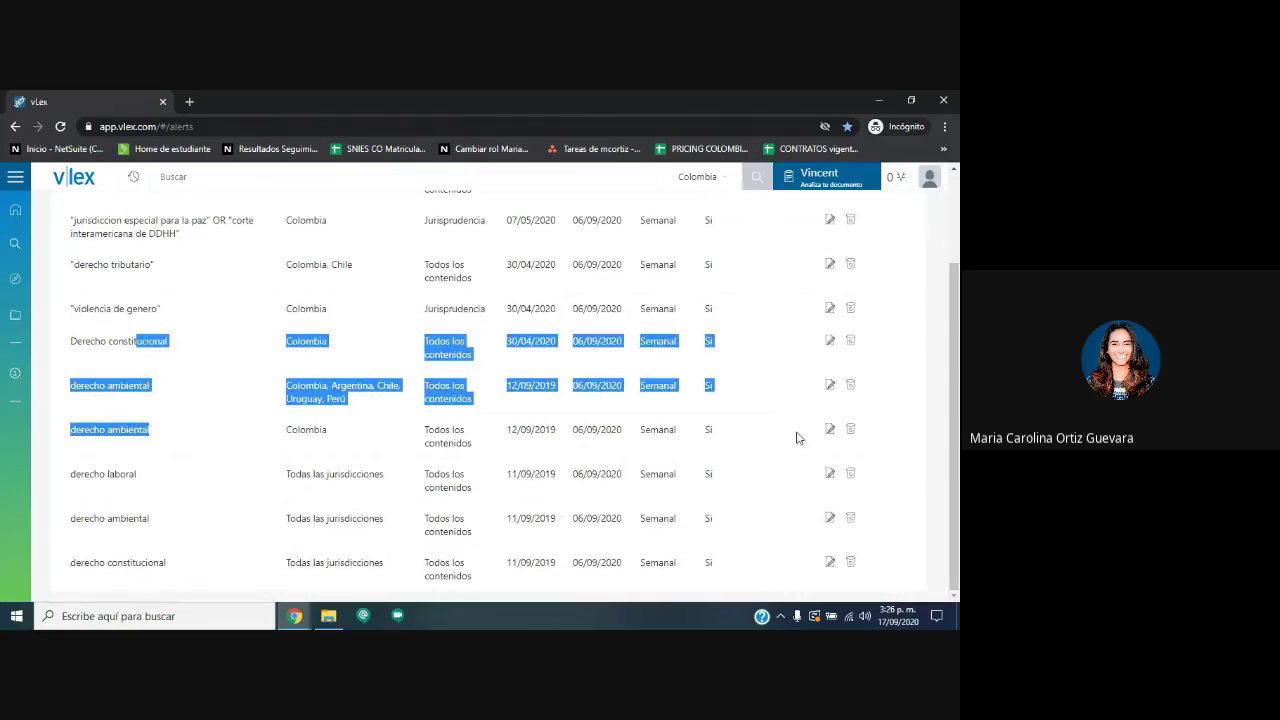
click(920, 429)
drag(870, 585, 354, 374)
click(231, 429)
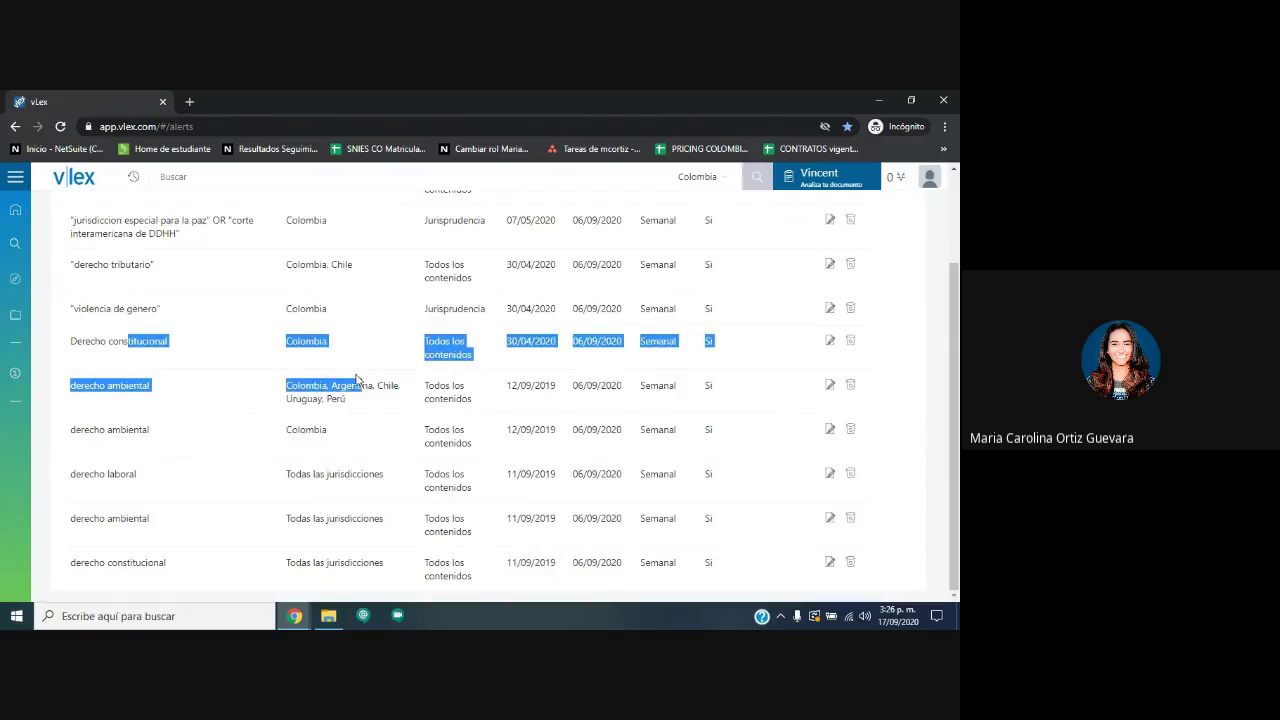
click(250, 452)
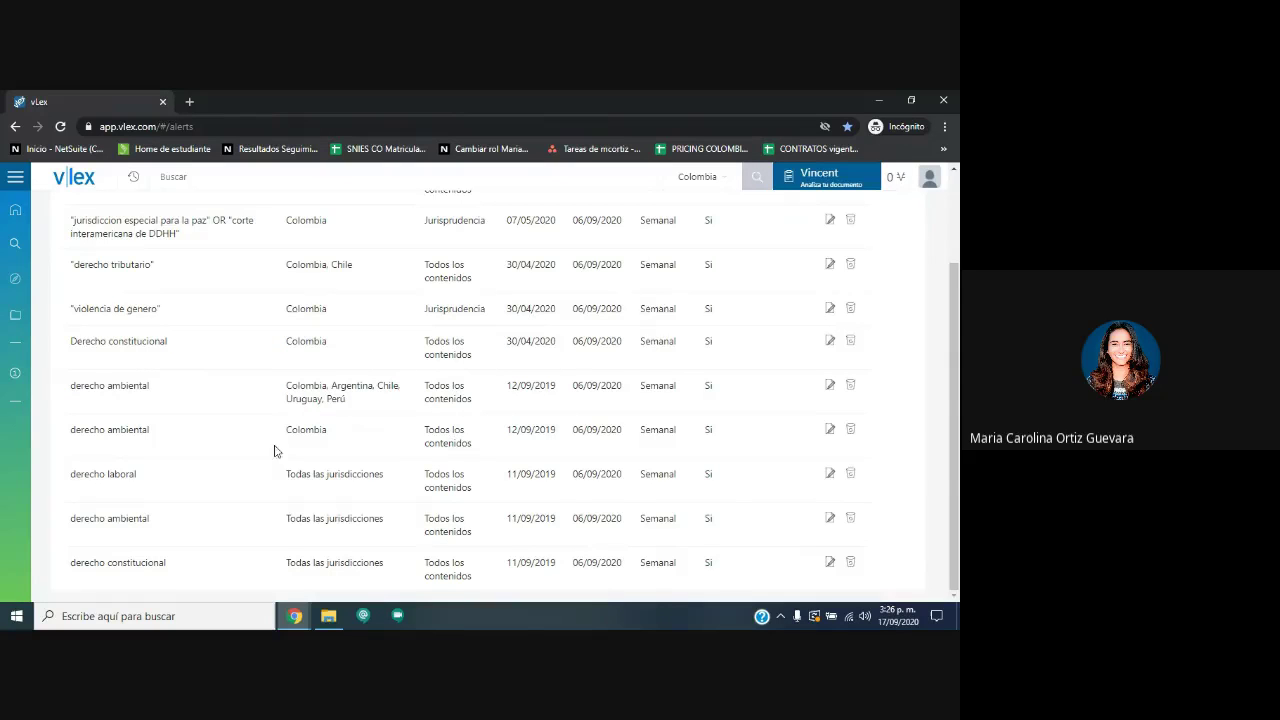
drag(905, 495, 157, 408)
scroll(850, 318, up, 2)
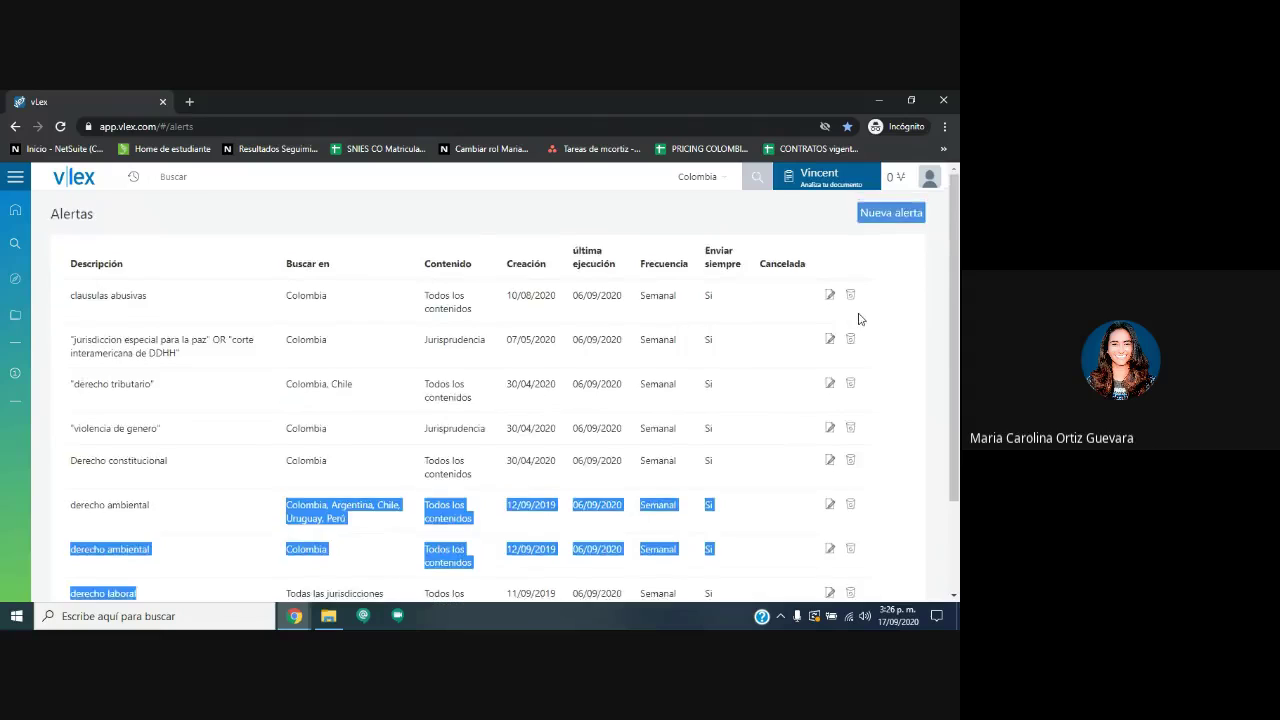
scroll(850, 318, down, 2)
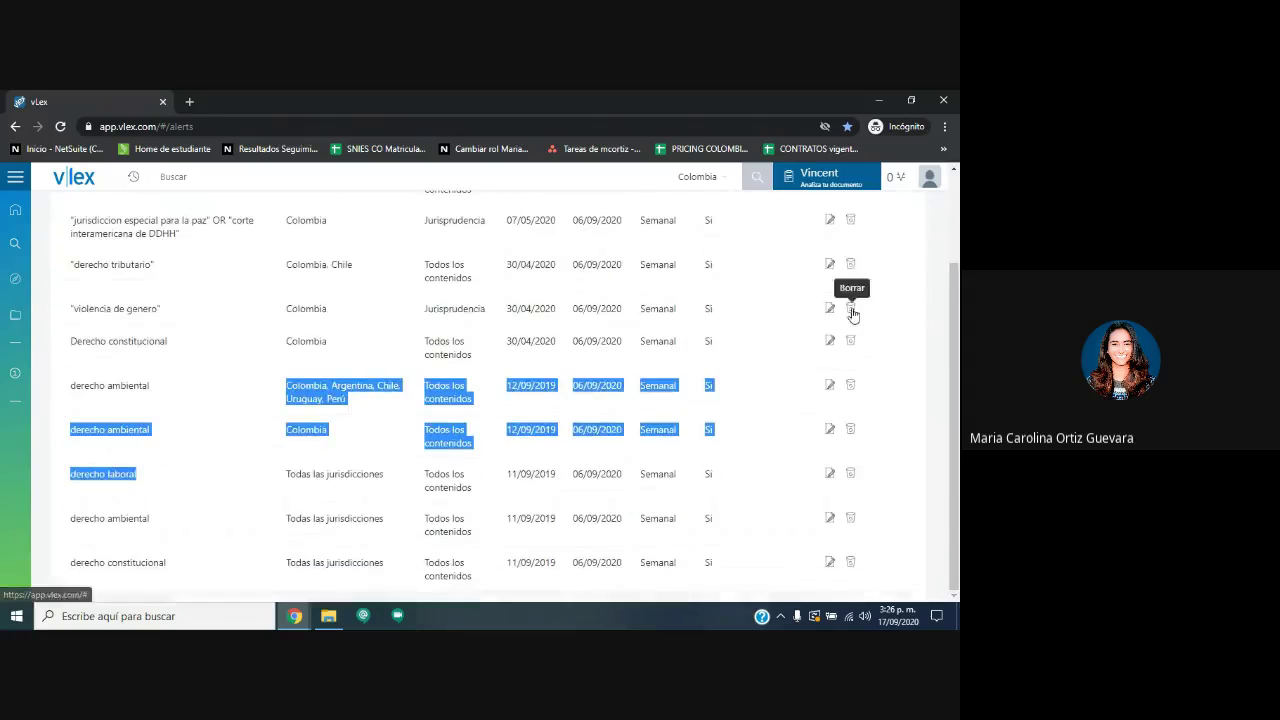
Delete the derecho constitucional and Colombia derecho ambiental alerts, then return home.
click(850, 563)
click(537, 204)
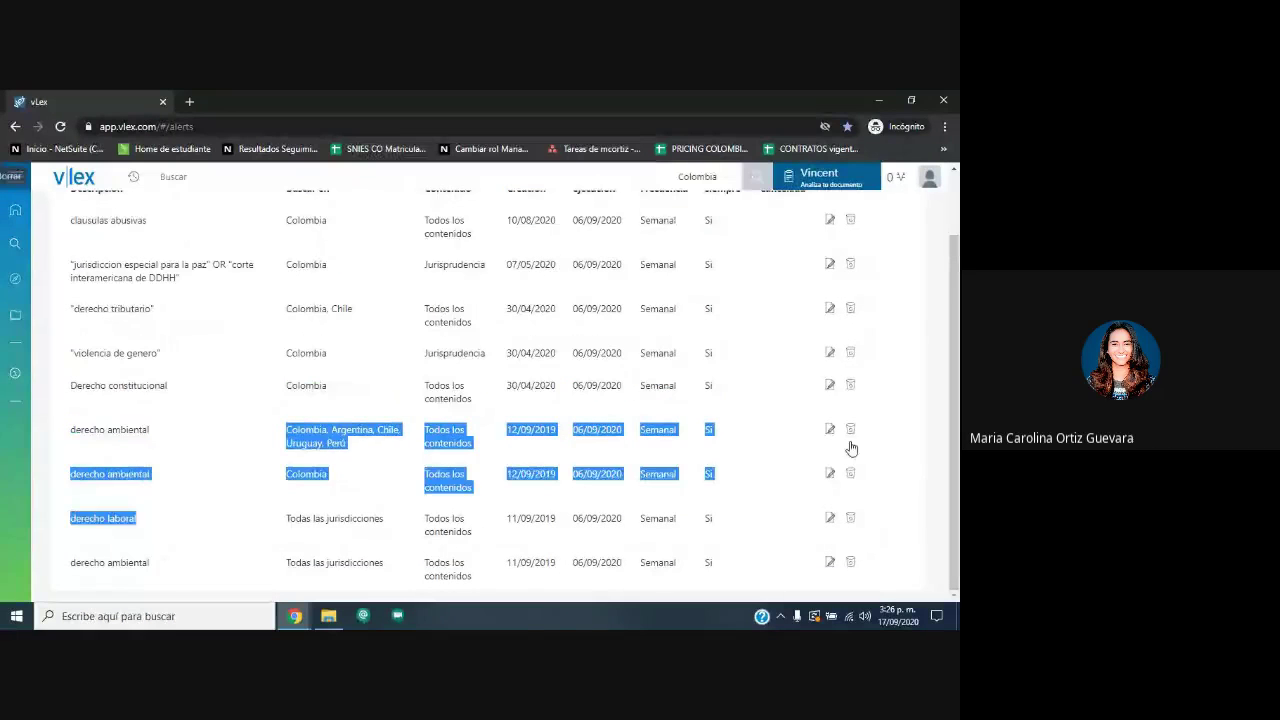
click(850, 474)
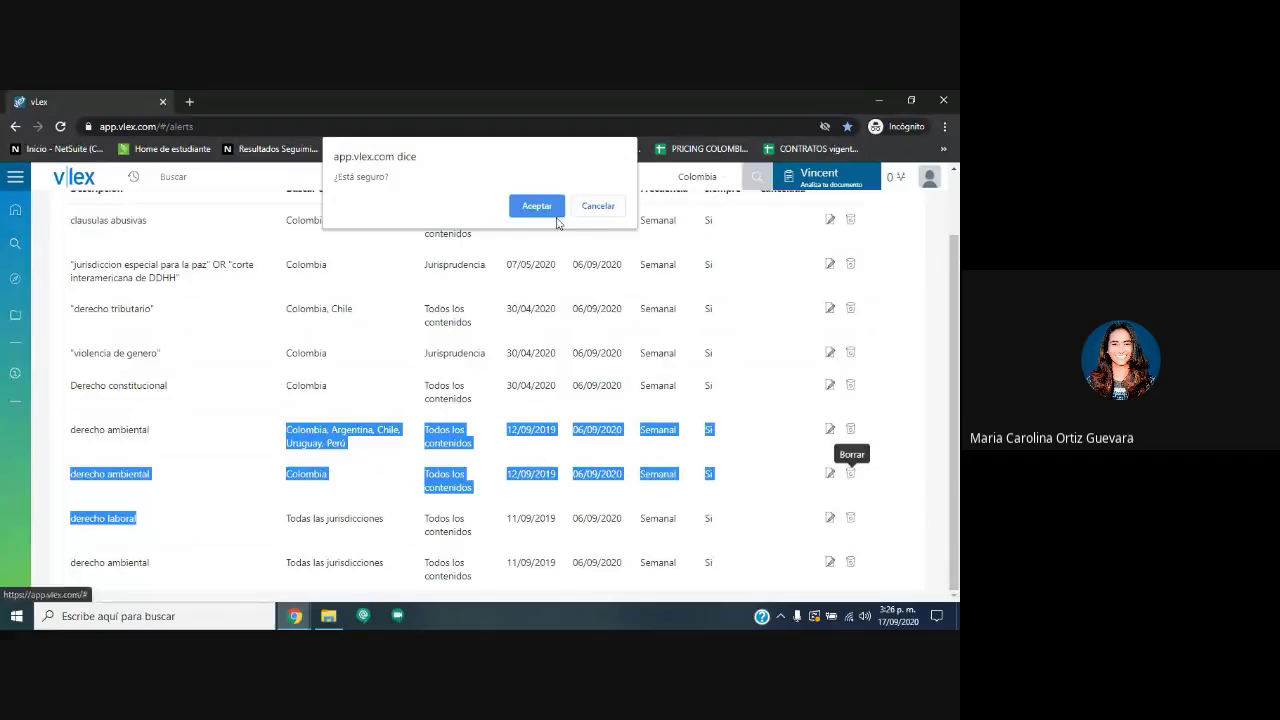
click(540, 205)
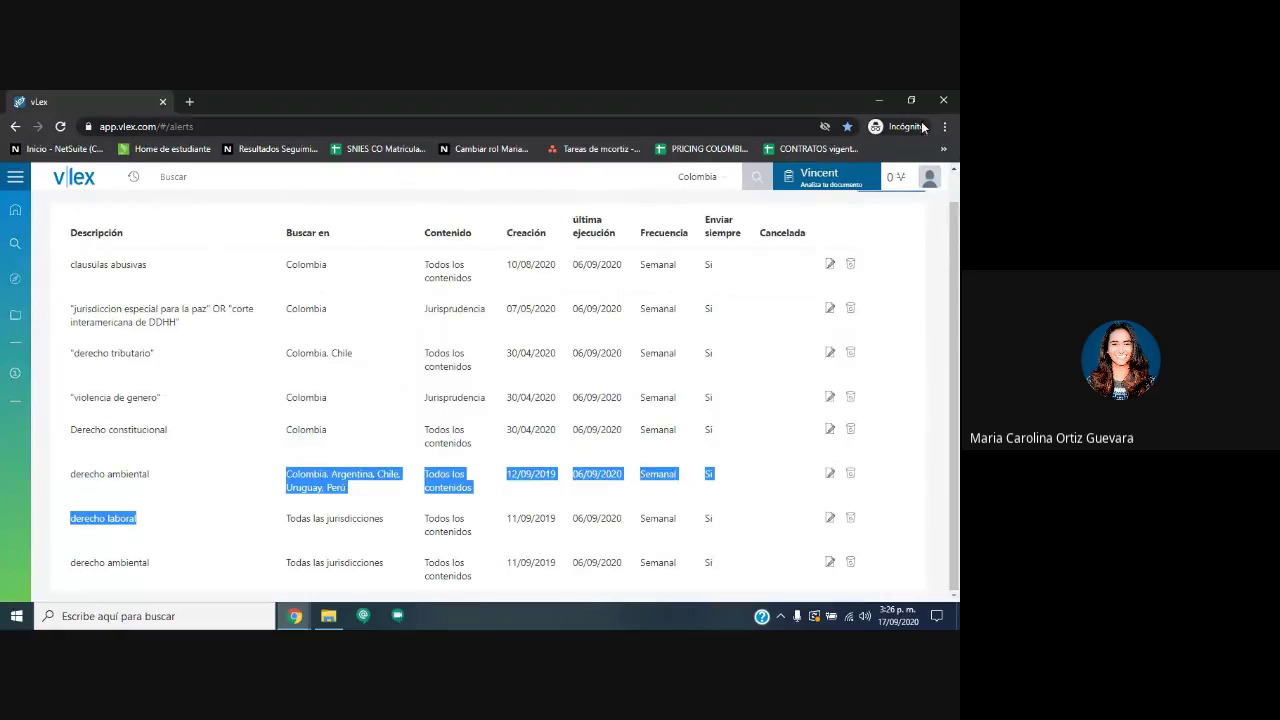
click(929, 177)
click(815, 418)
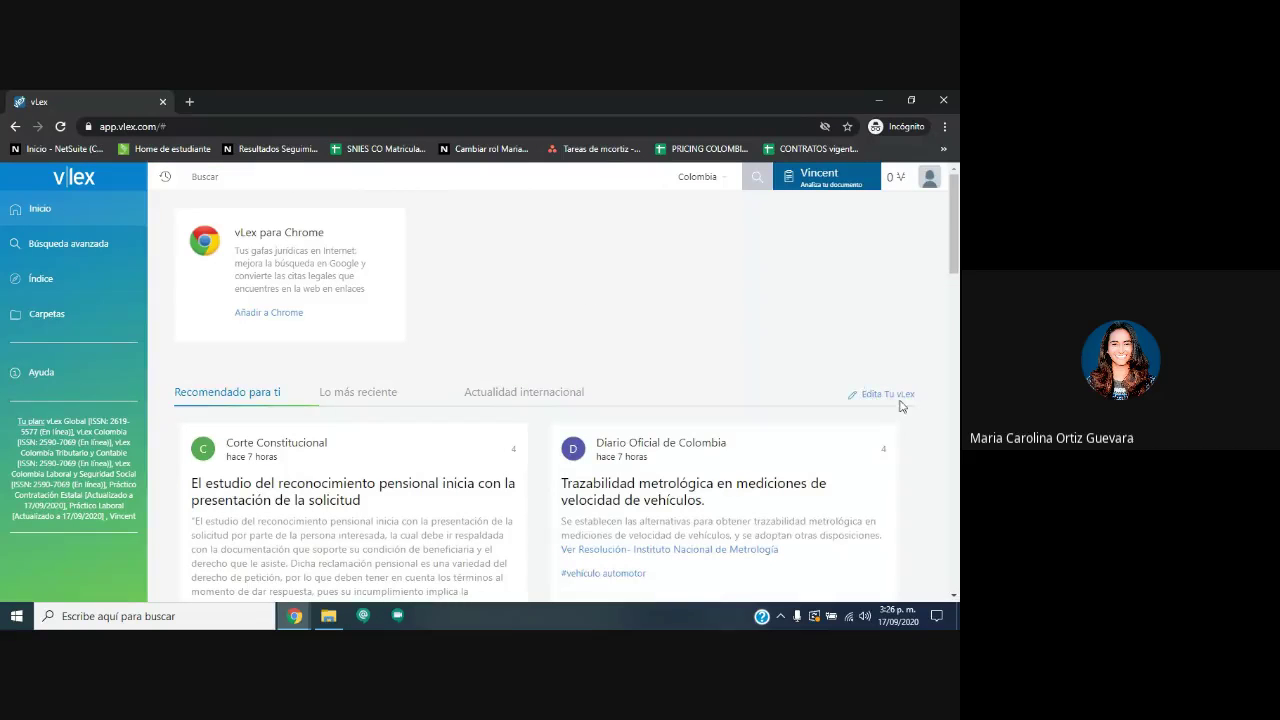
View followed SmartTopics under Edita Tu vLex, then return to the Alertas list.
click(899, 400)
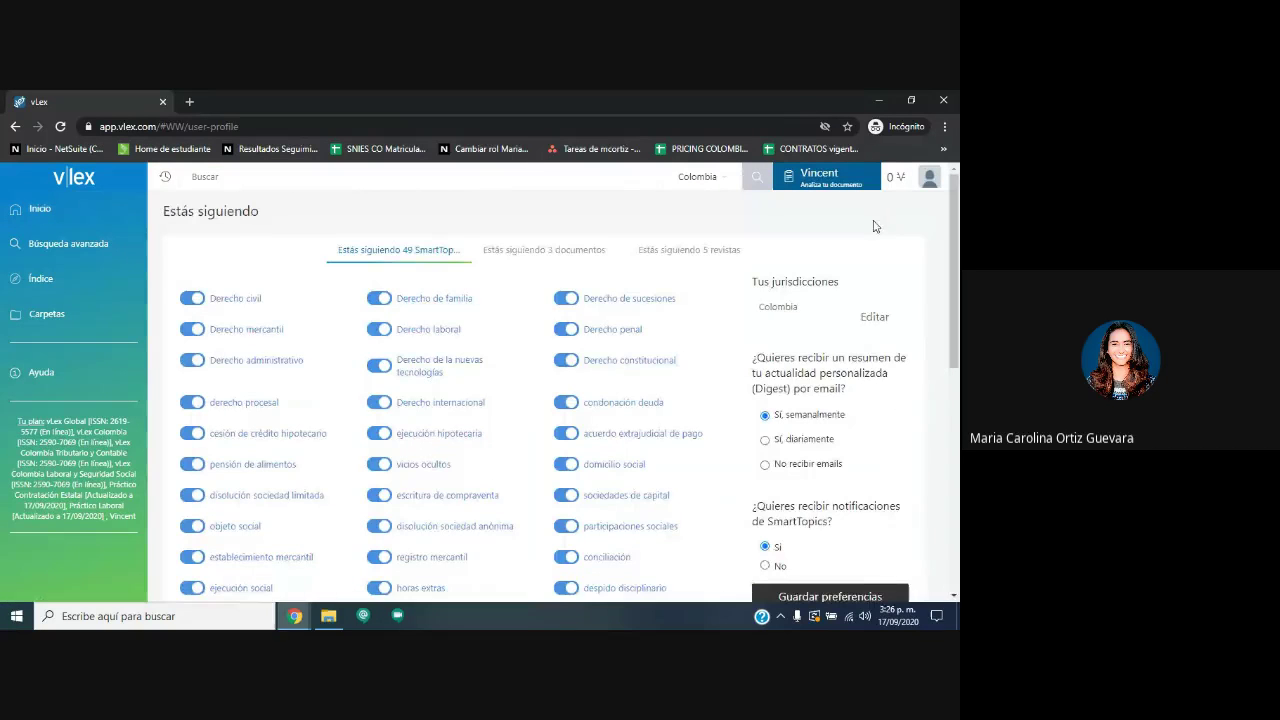
click(929, 177)
click(846, 417)
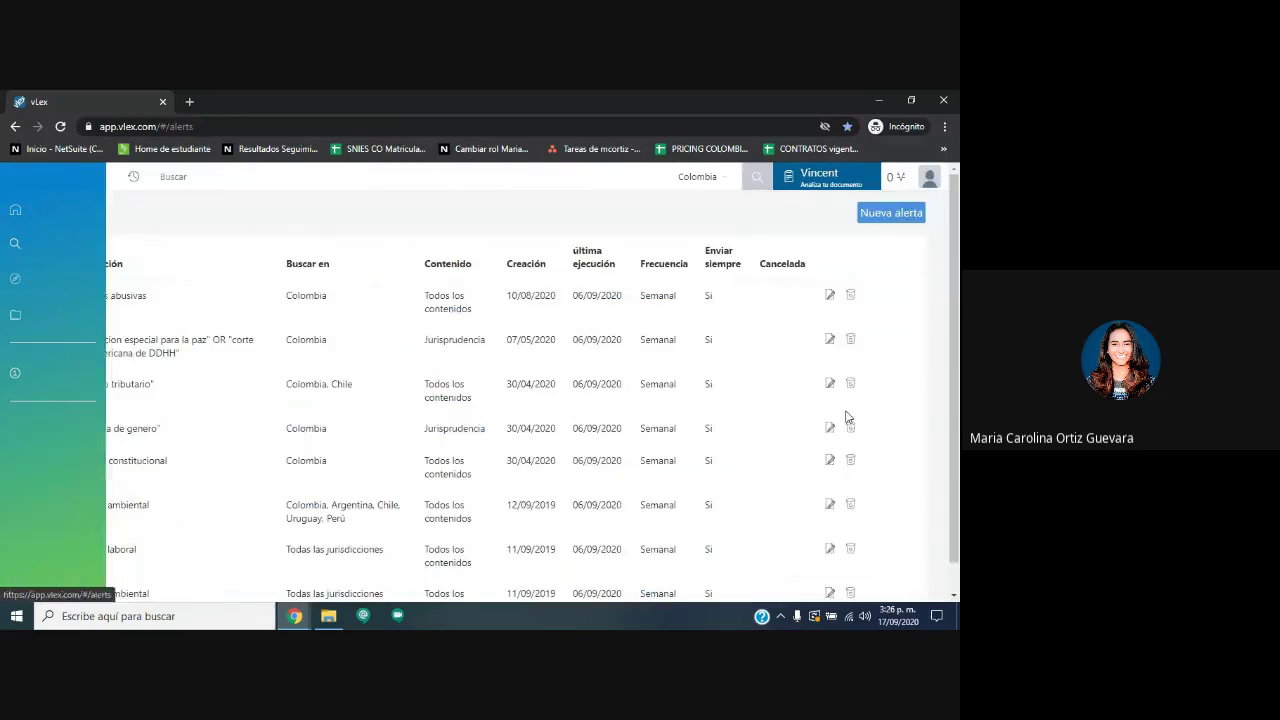
click(929, 177)
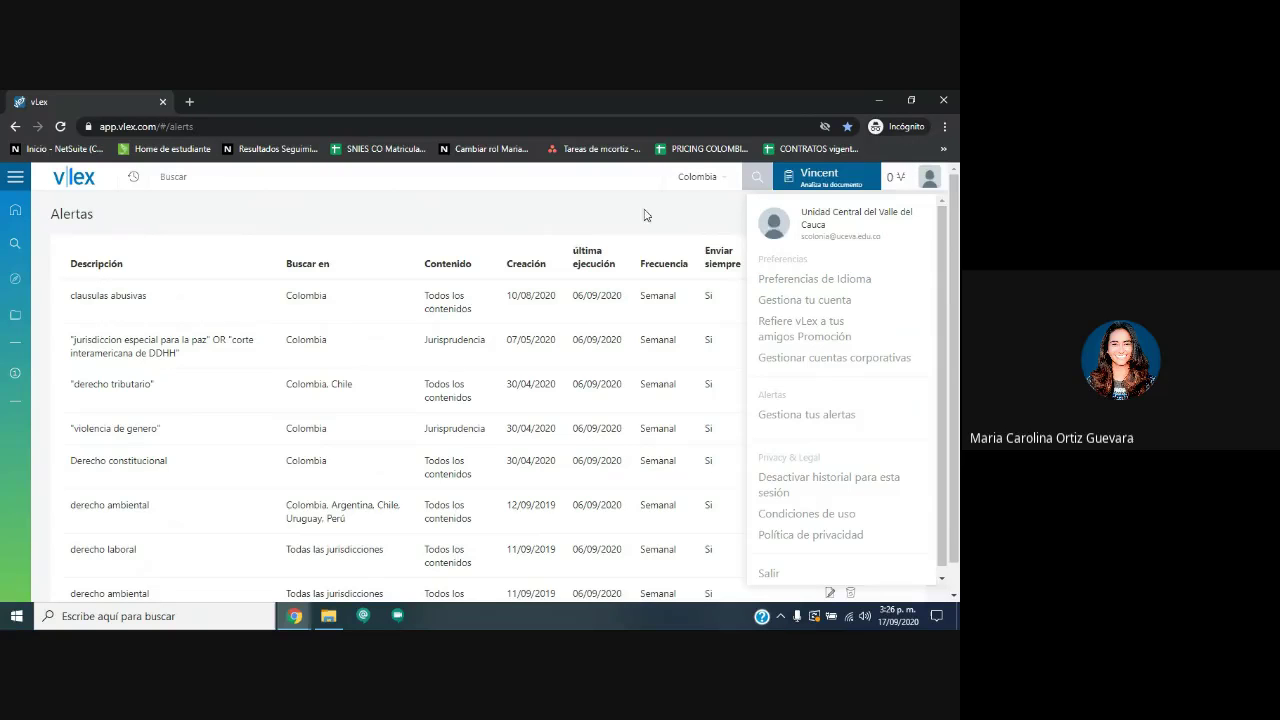
Toggle Selecciona todos los países in the jurisdiction selector, leaving Colombia unchanged.
click(707, 180)
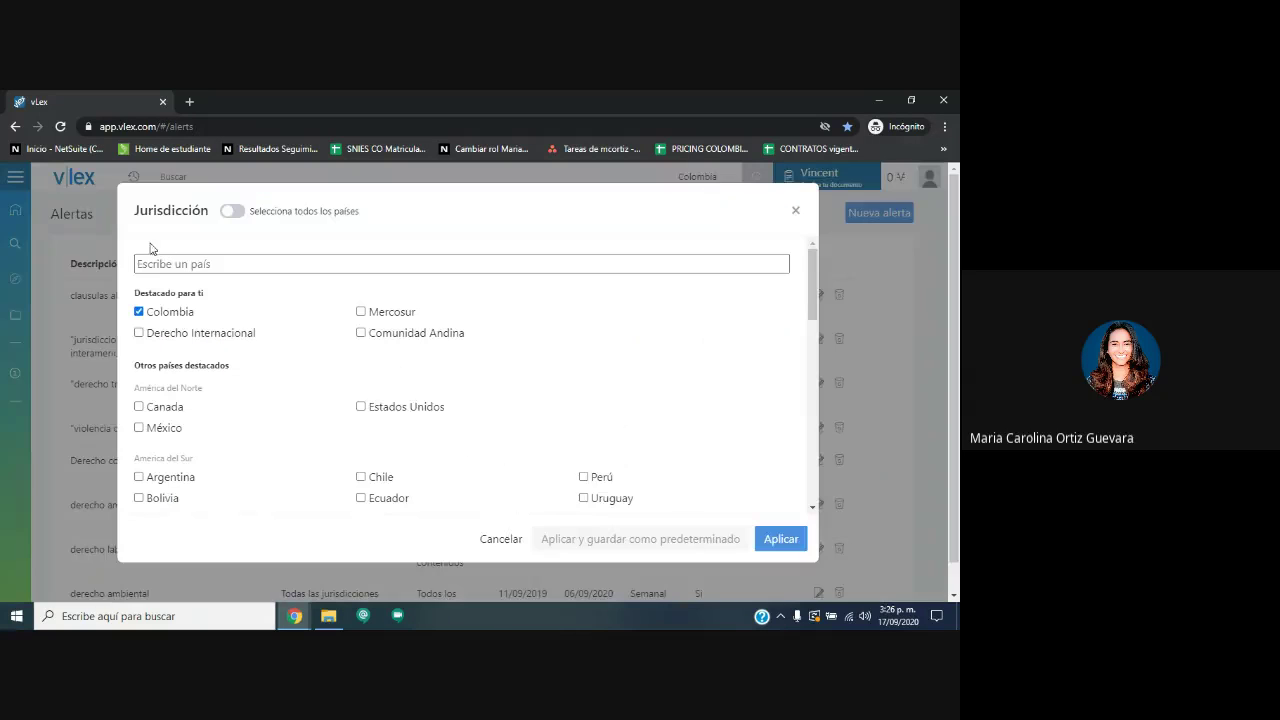
click(231, 214)
click(231, 218)
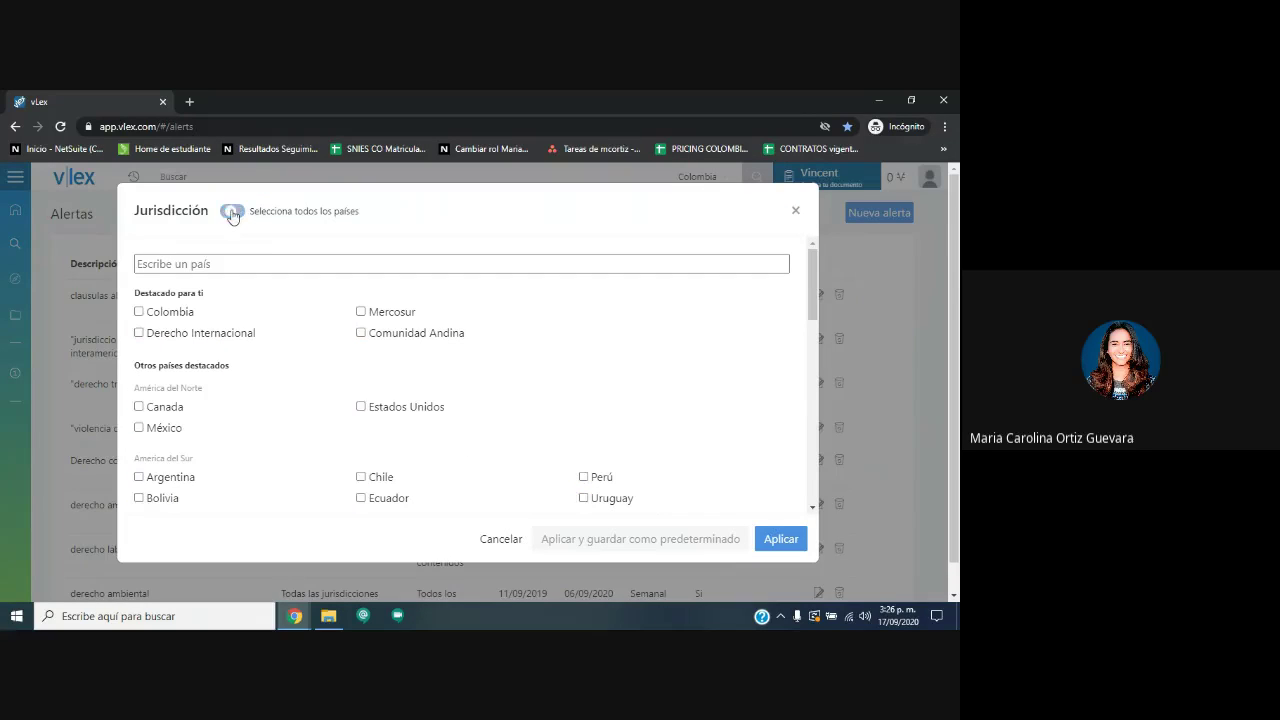
click(232, 218)
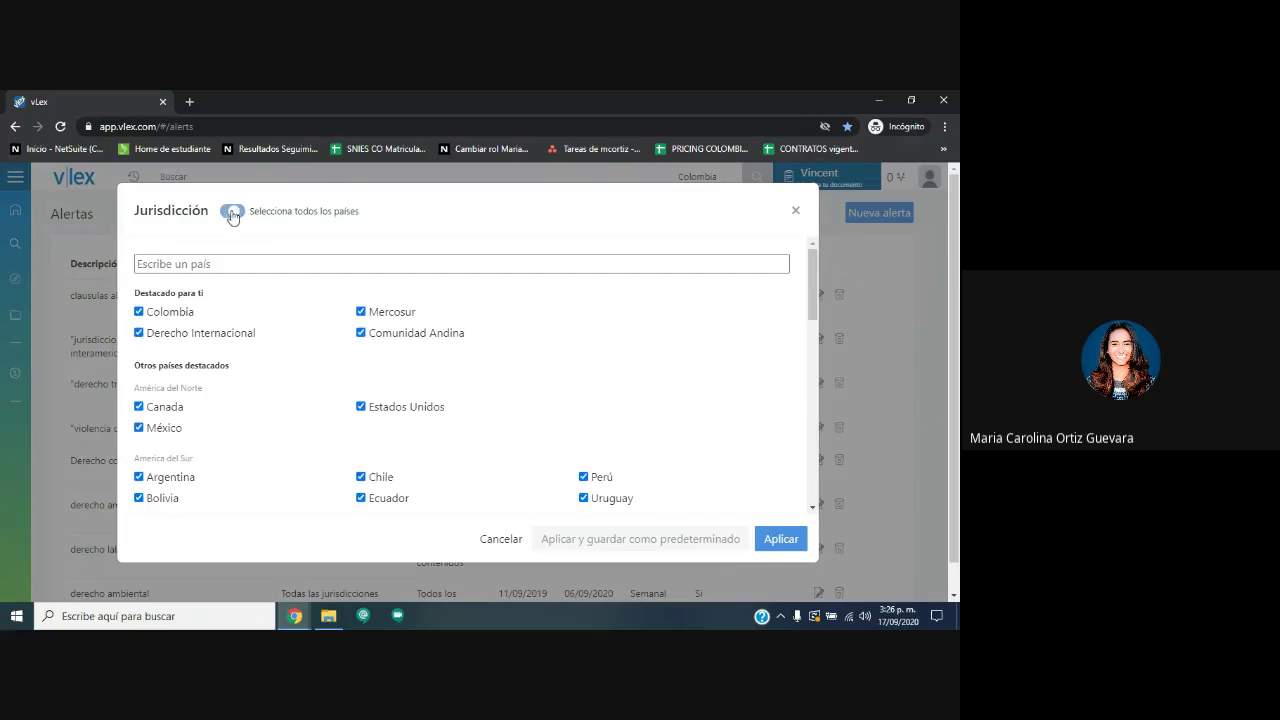
click(885, 285)
Open and close the search history, then return to the vLex home page.
click(132, 177)
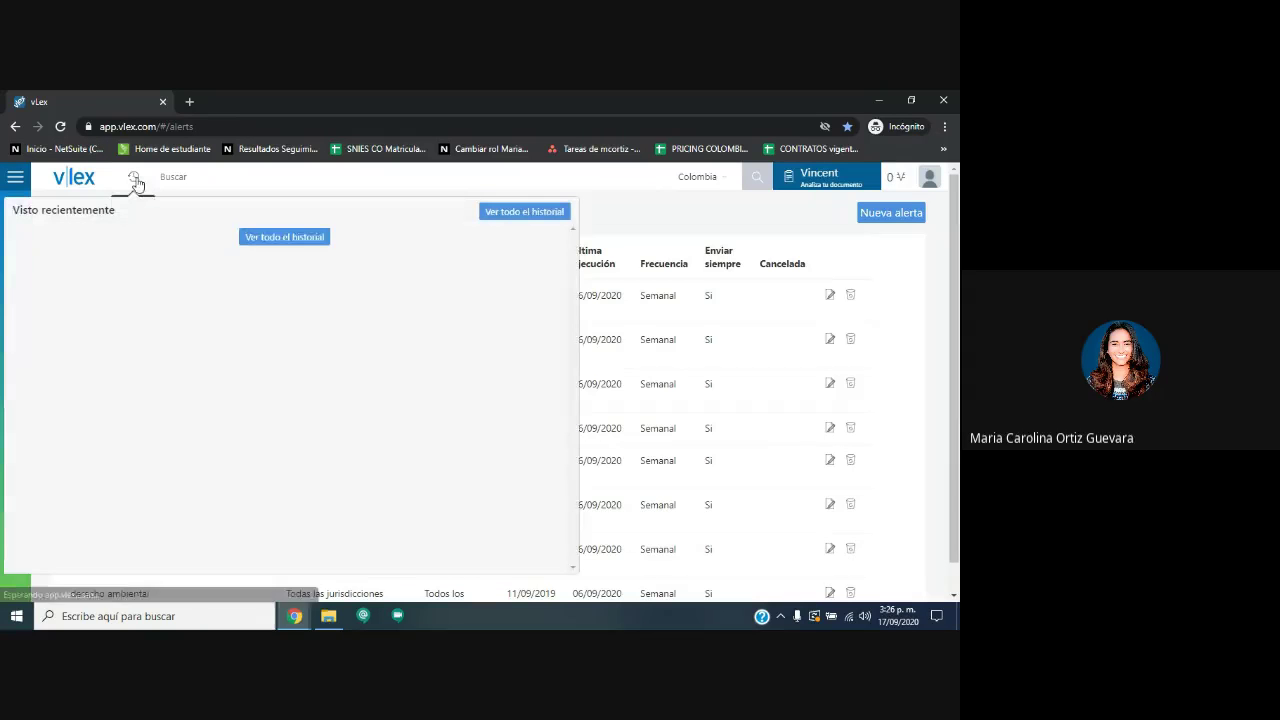
click(132, 177)
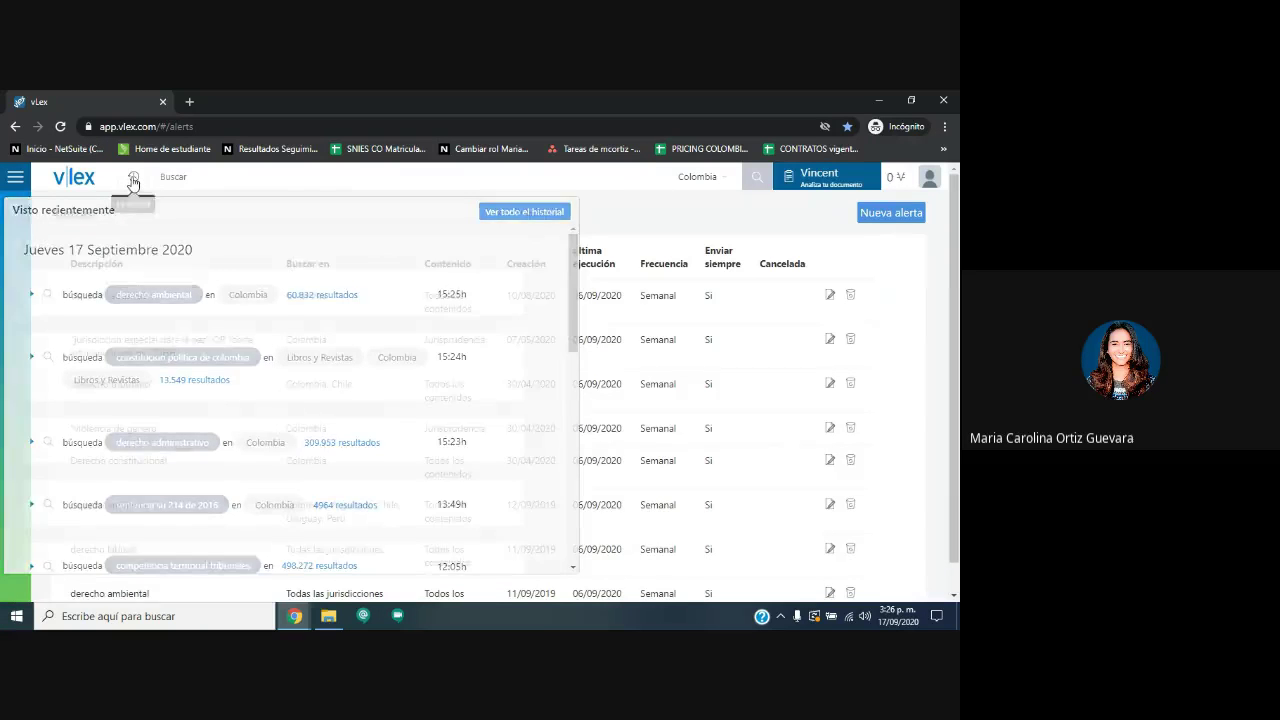
click(74, 177)
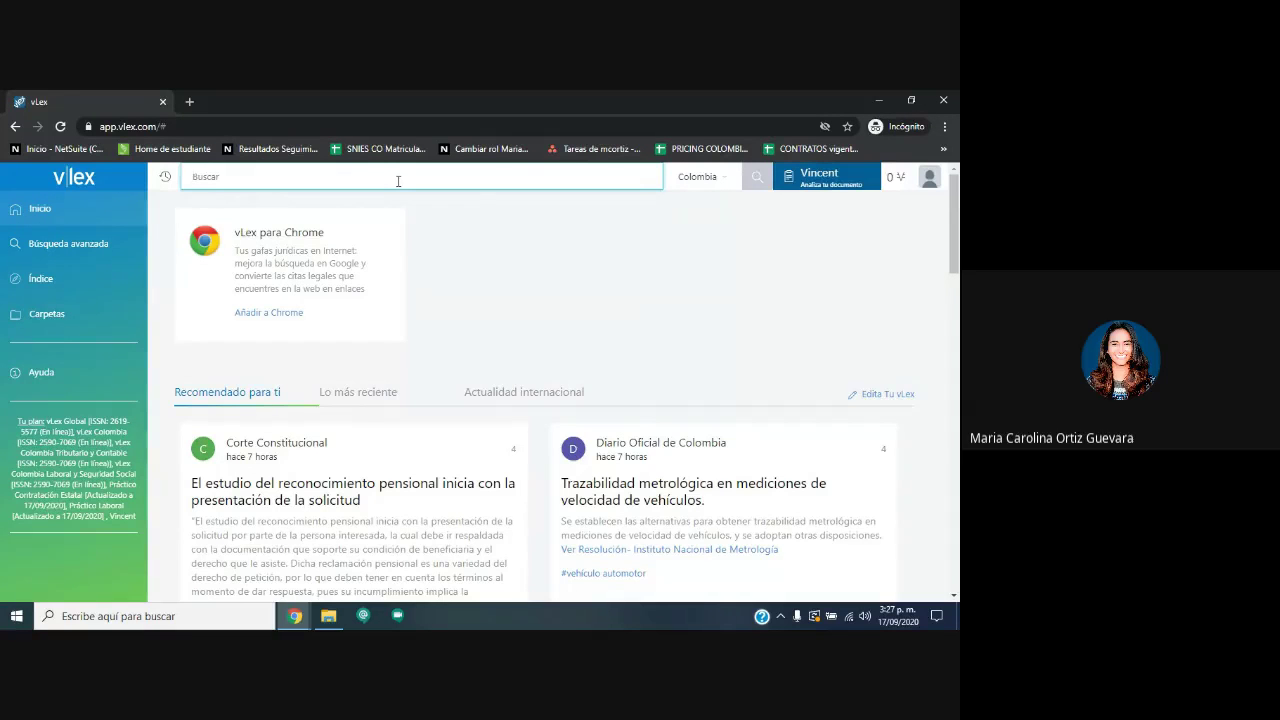
Search for the customer-service e-mail address (294 results), then clear the query from the search box.
key(Return)
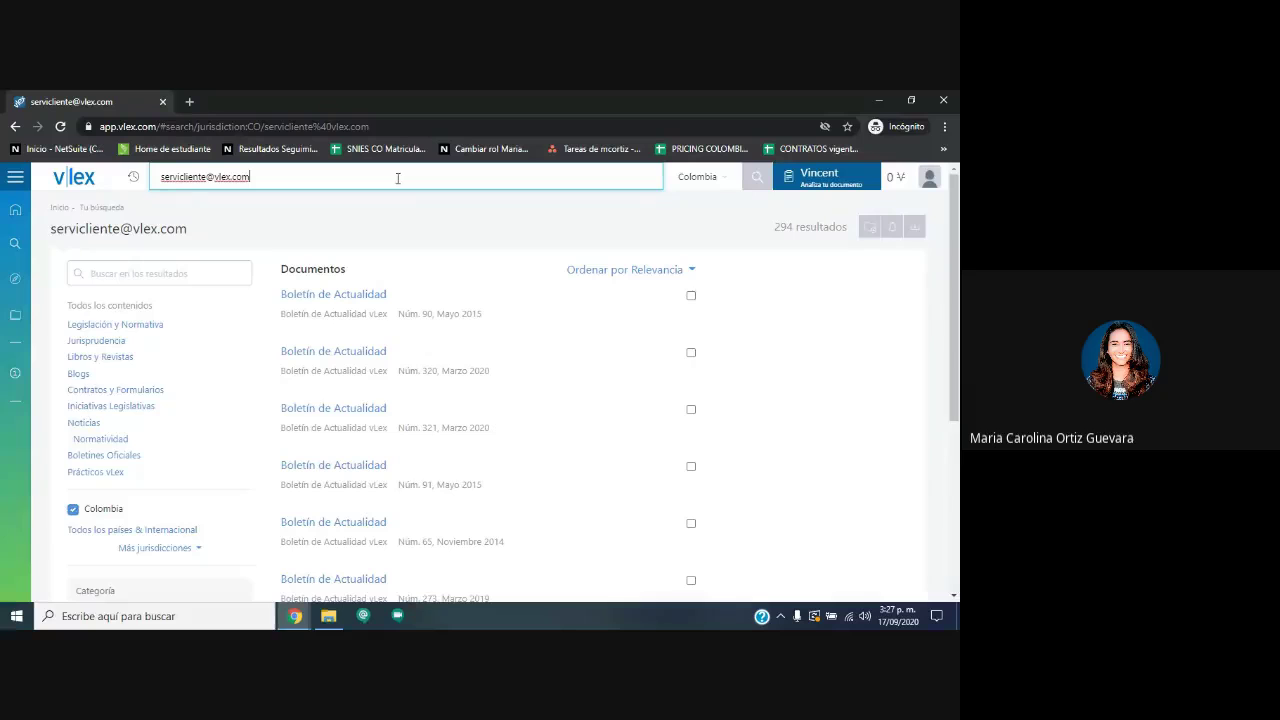
drag(397, 178, 109, 195)
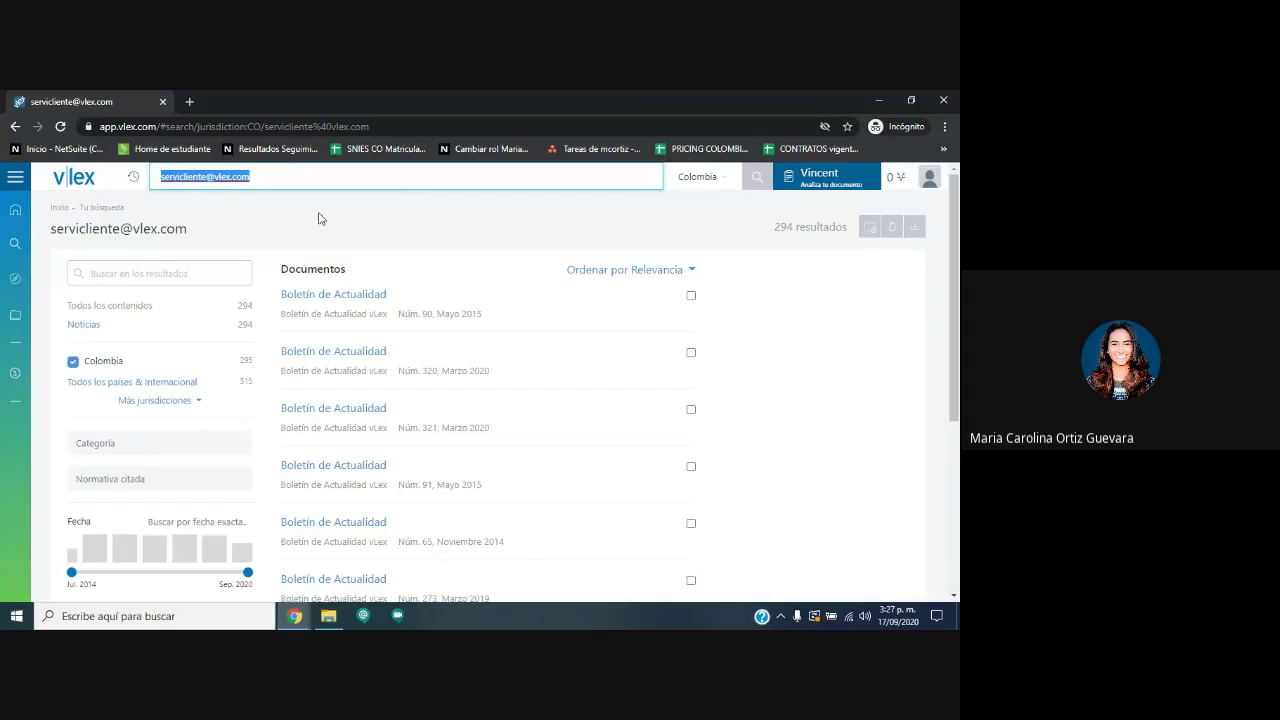
click(278, 176)
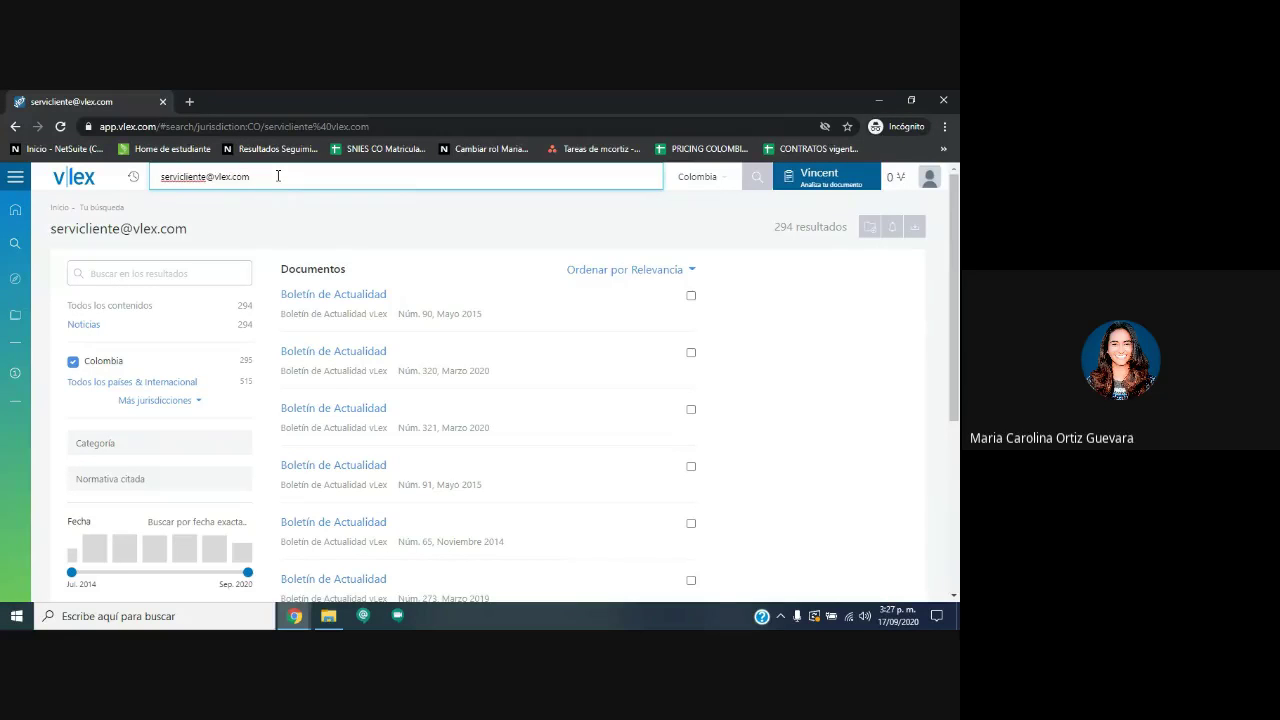
drag(278, 176, 110, 188)
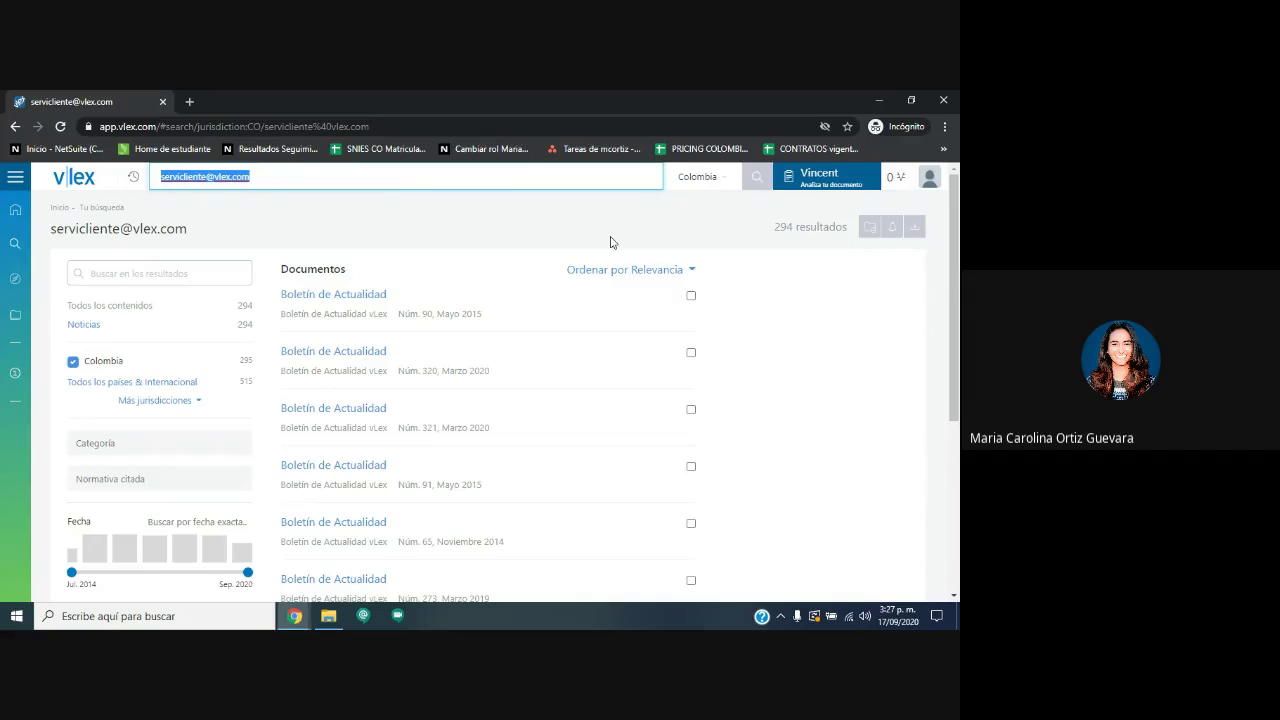
click(295, 177)
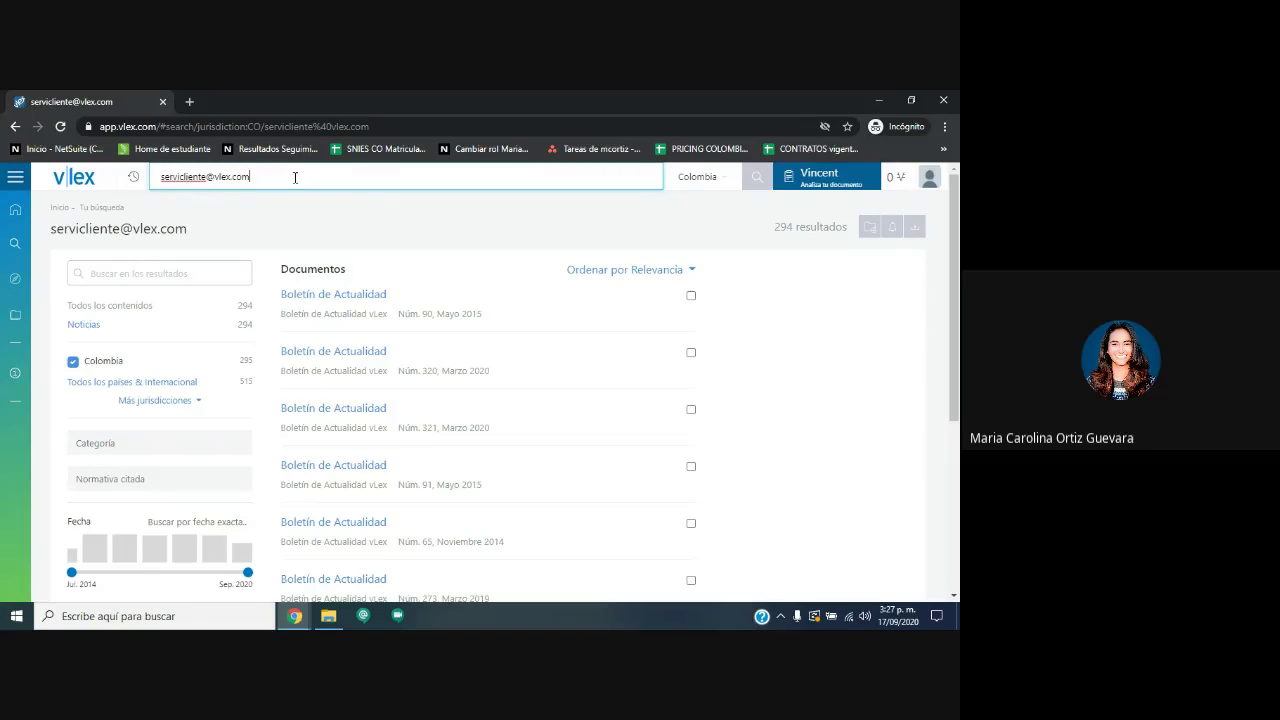
drag(295, 177, 131, 190)
key(BackSpace)
click(241, 199)
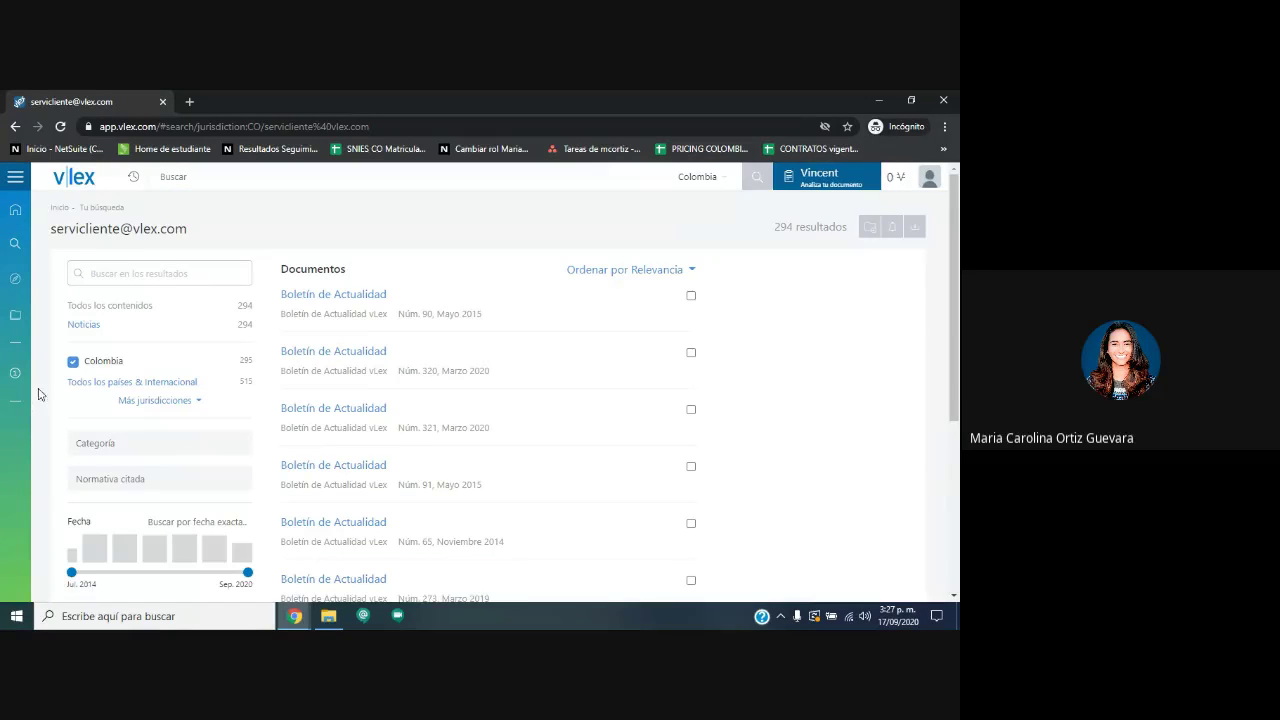
Go home via the vLex logo, visit Búsqueda avanzada, then return to Inicio.
click(73, 177)
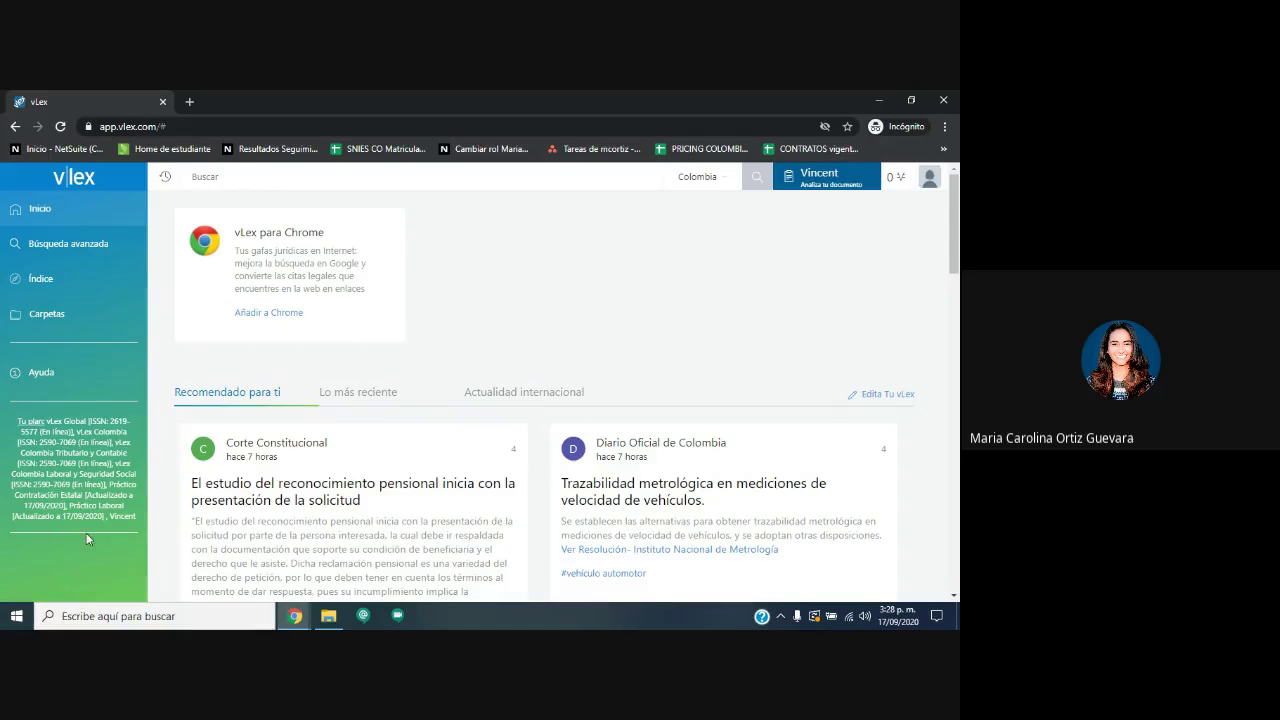
drag(140, 515, 114, 320)
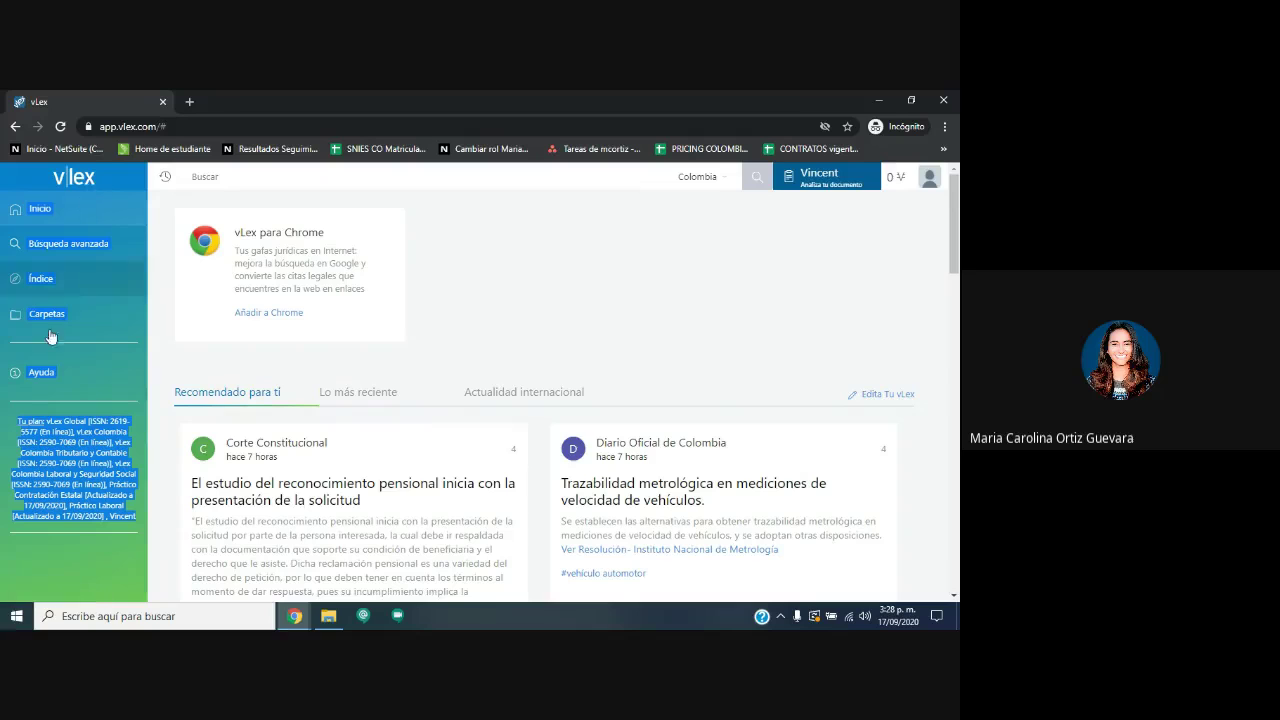
click(500, 289)
click(45, 245)
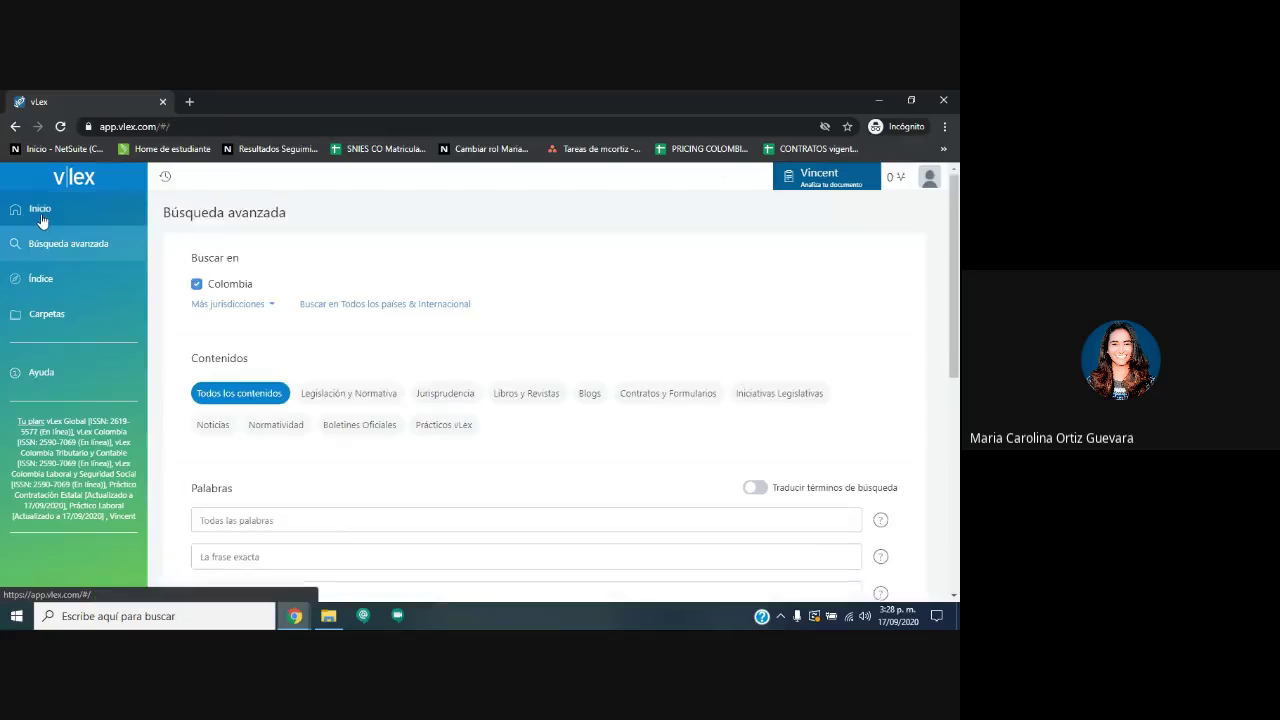
click(40, 212)
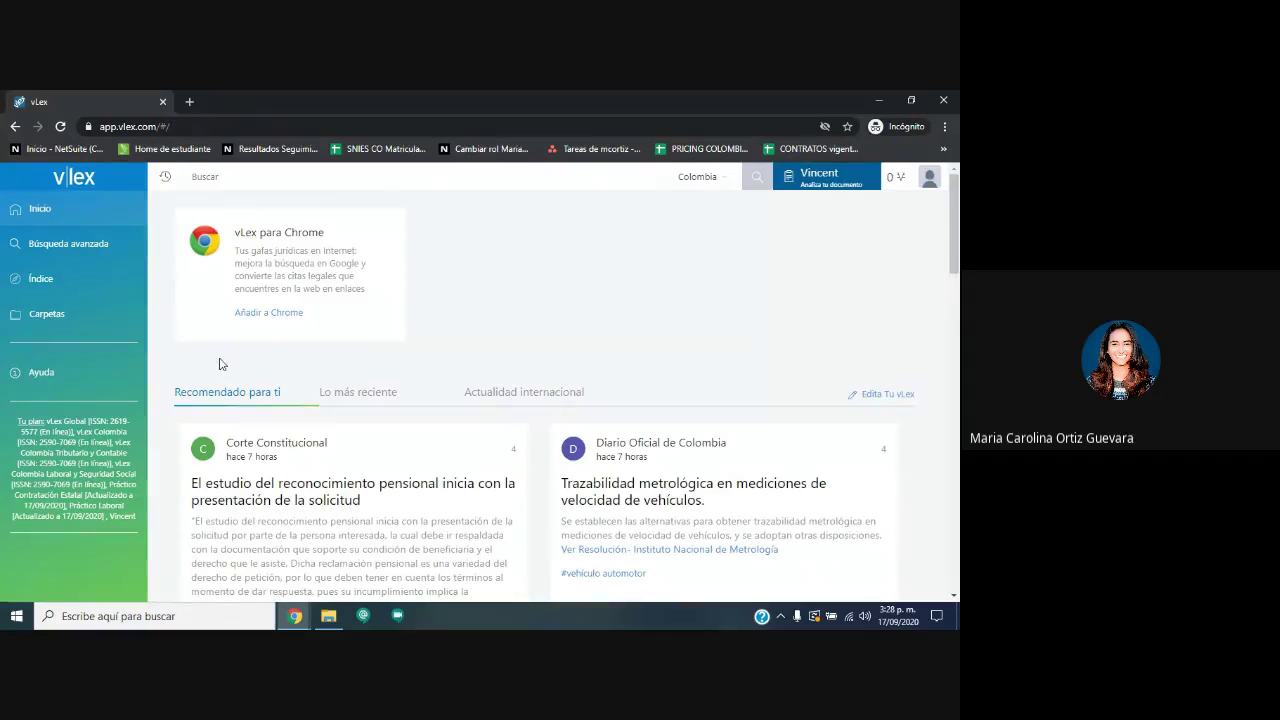
drag(251, 381, 886, 531)
scroll(506, 371, down, 4)
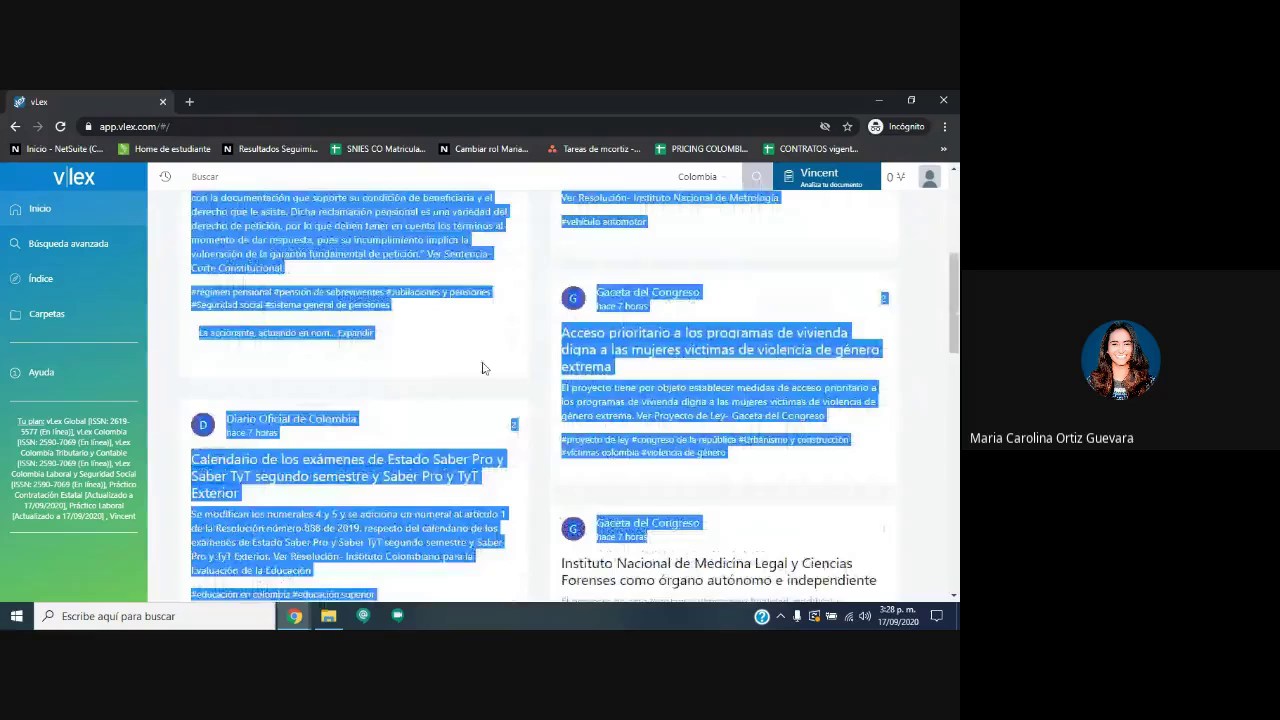
scroll(506, 371, up, 4)
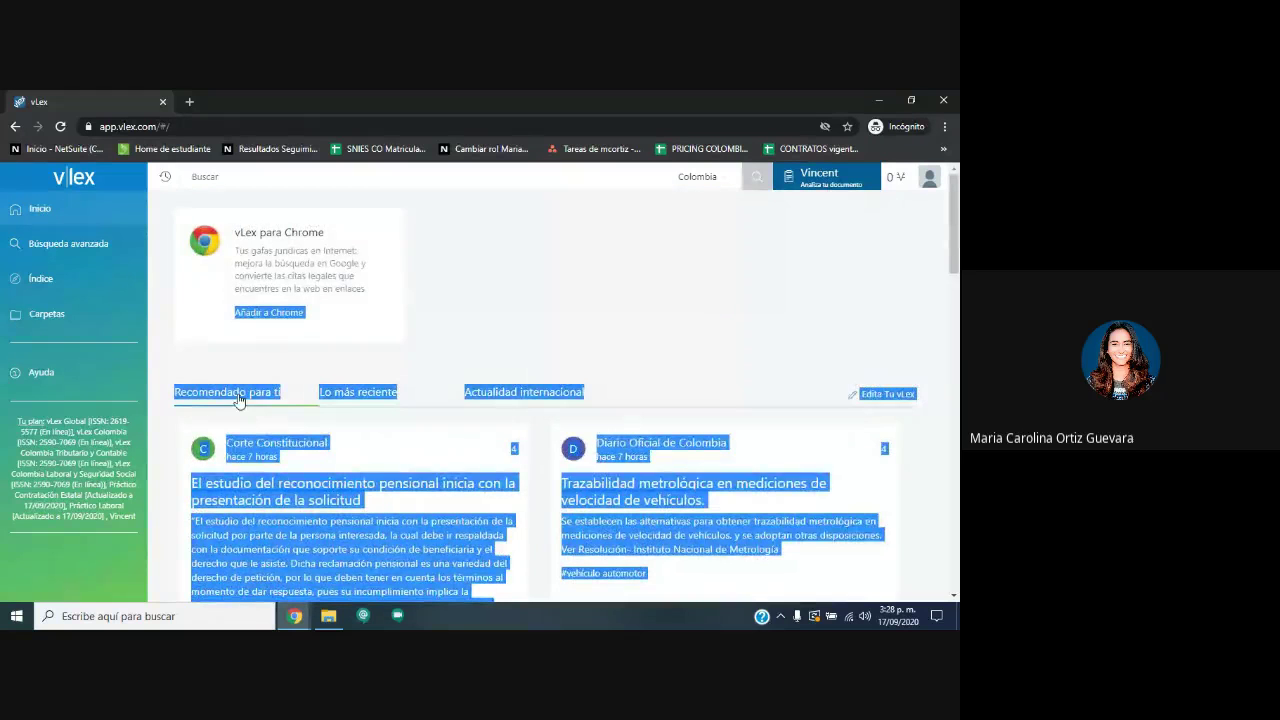
click(540, 392)
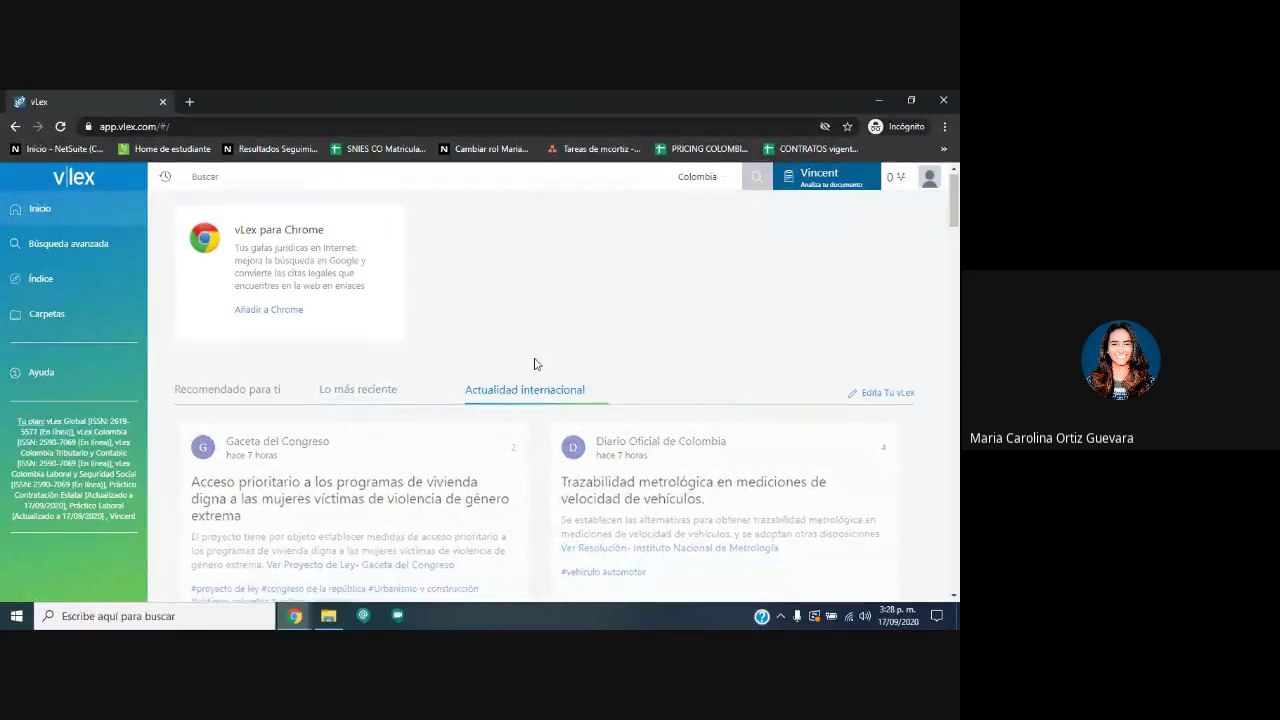
scroll(543, 372, down, 4)
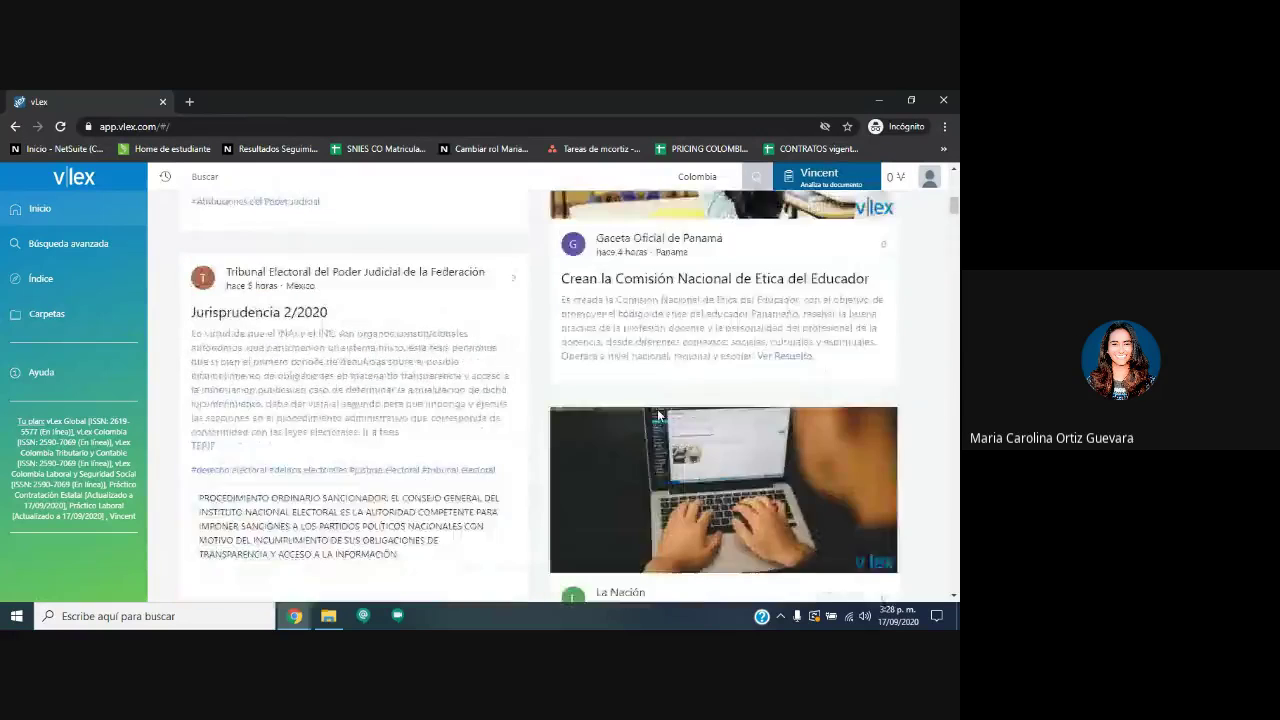
scroll(600, 390, up, 3)
scroll(705, 440, down, 2)
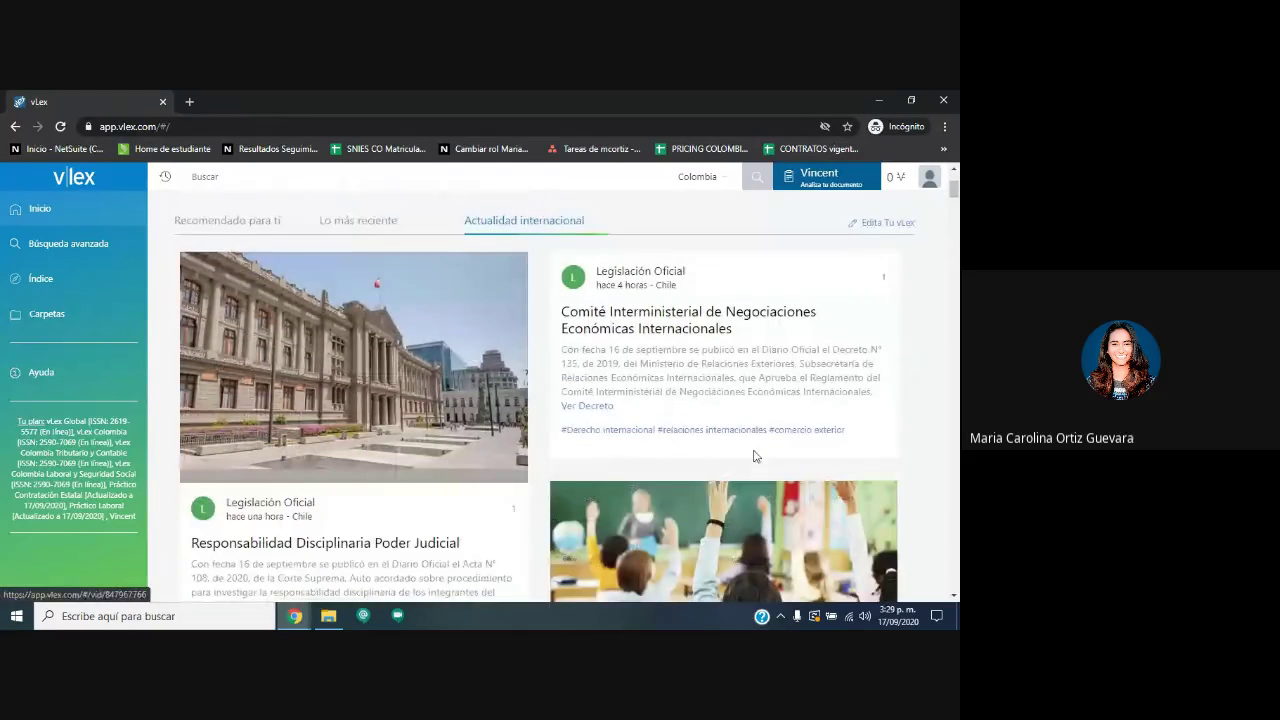
scroll(445, 415, down, 3)
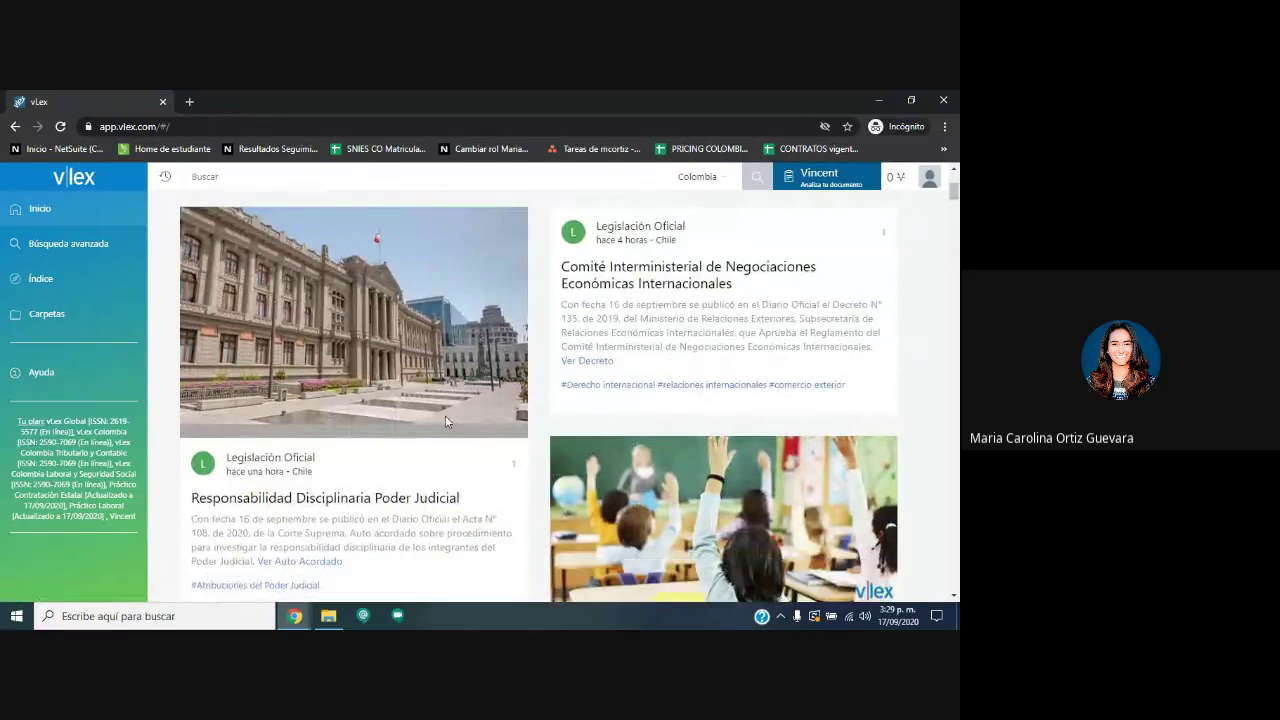
scroll(471, 421, down, 4)
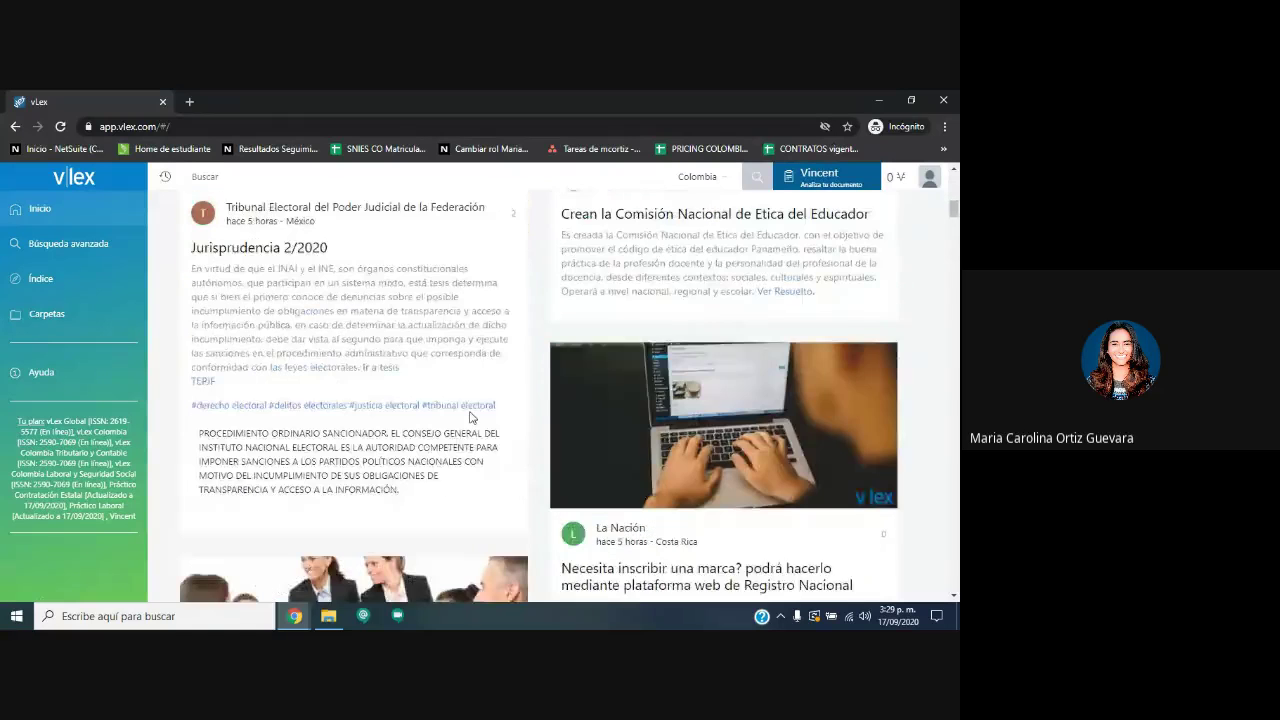
scroll(470, 418, down, 2)
scroll(470, 418, down, 10)
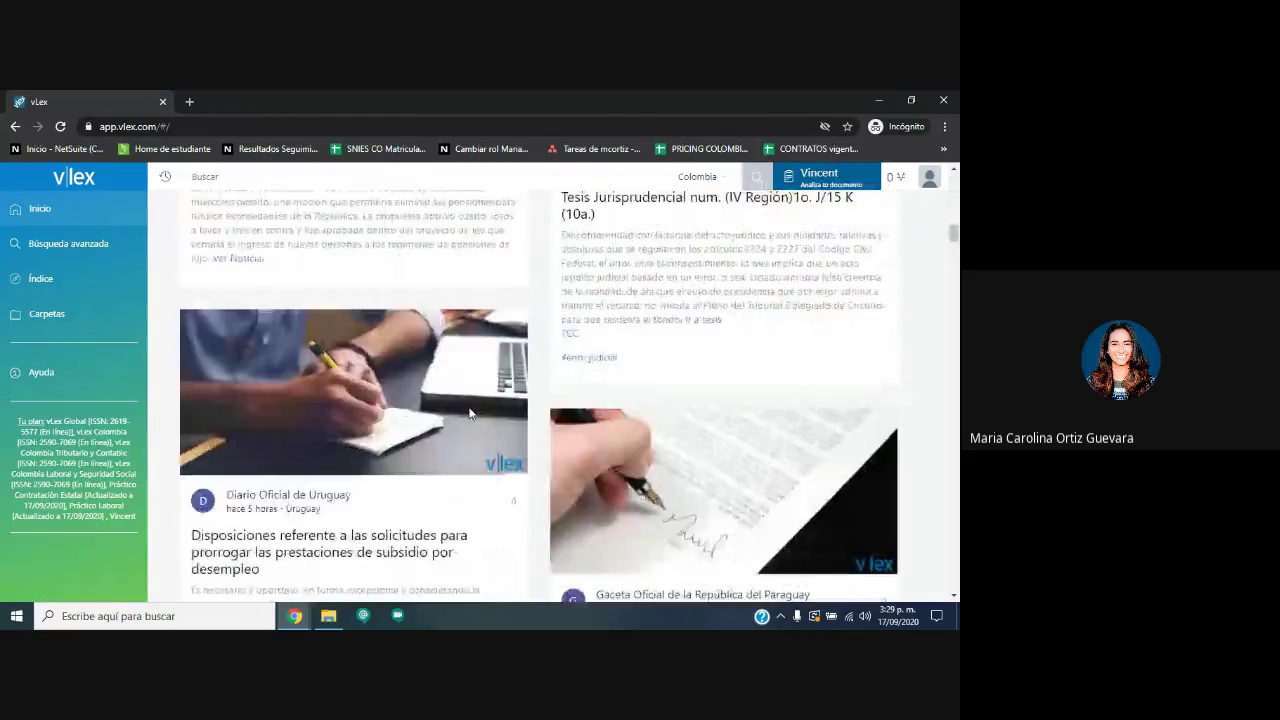
scroll(468, 410, down, 15)
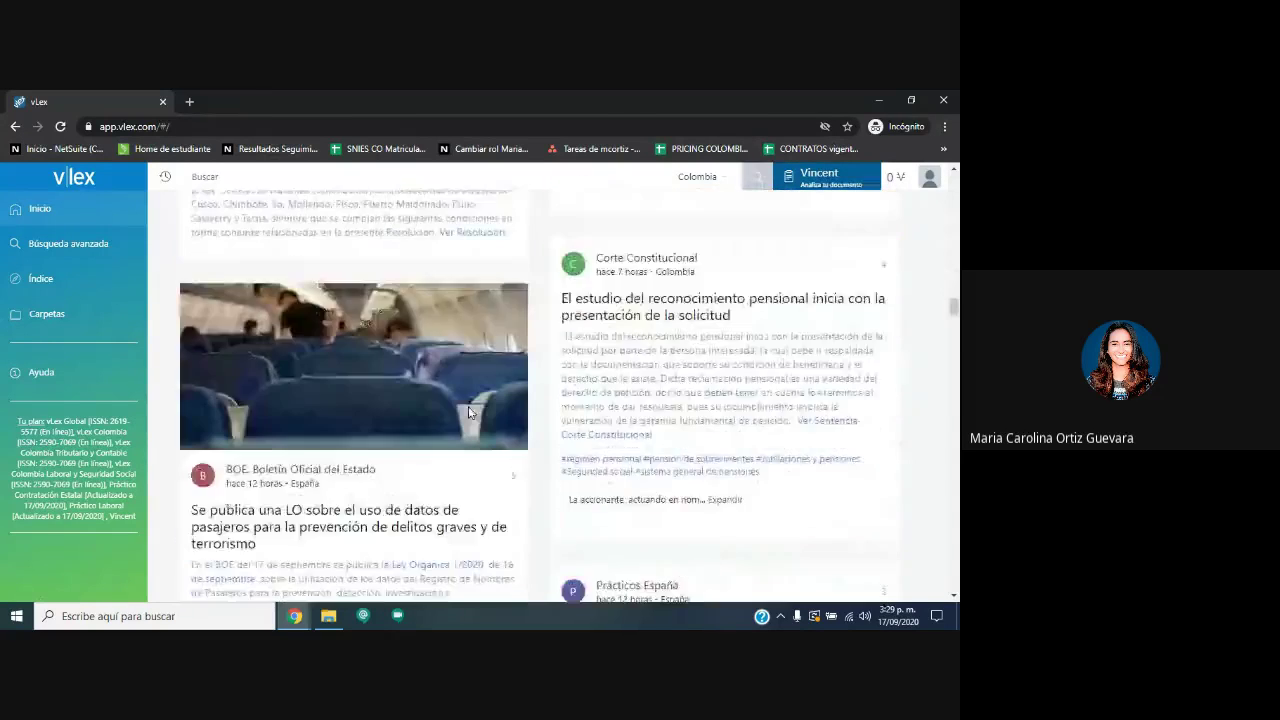
scroll(464, 408, up, 20)
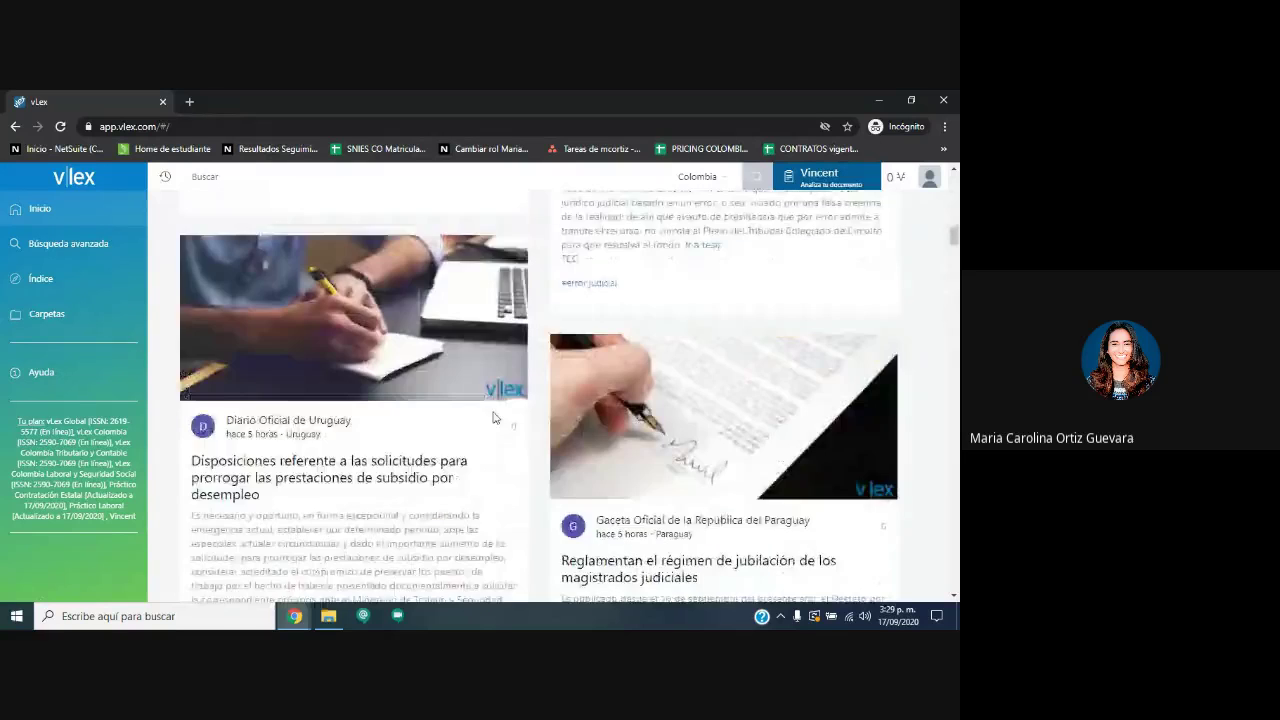
click(243, 392)
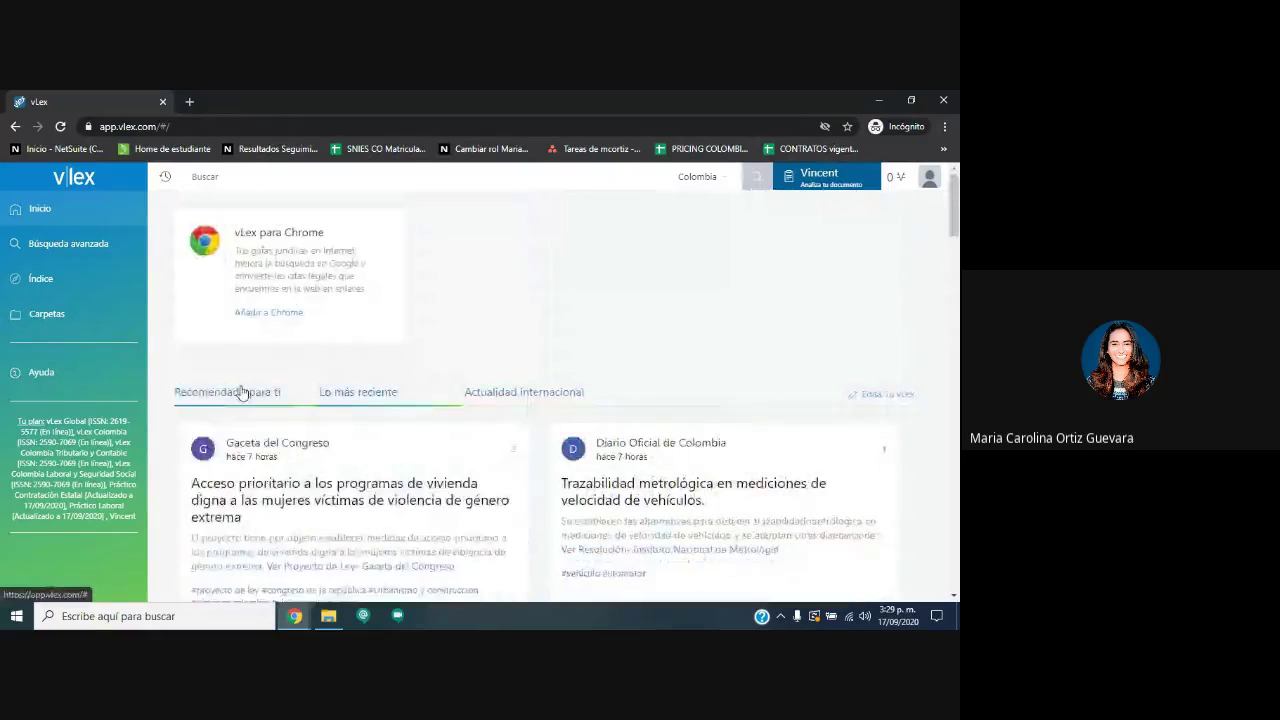
Open the vLex for Chrome extension page in a new tab, then return to vLex's advanced search.
right_click(266, 314)
click(319, 321)
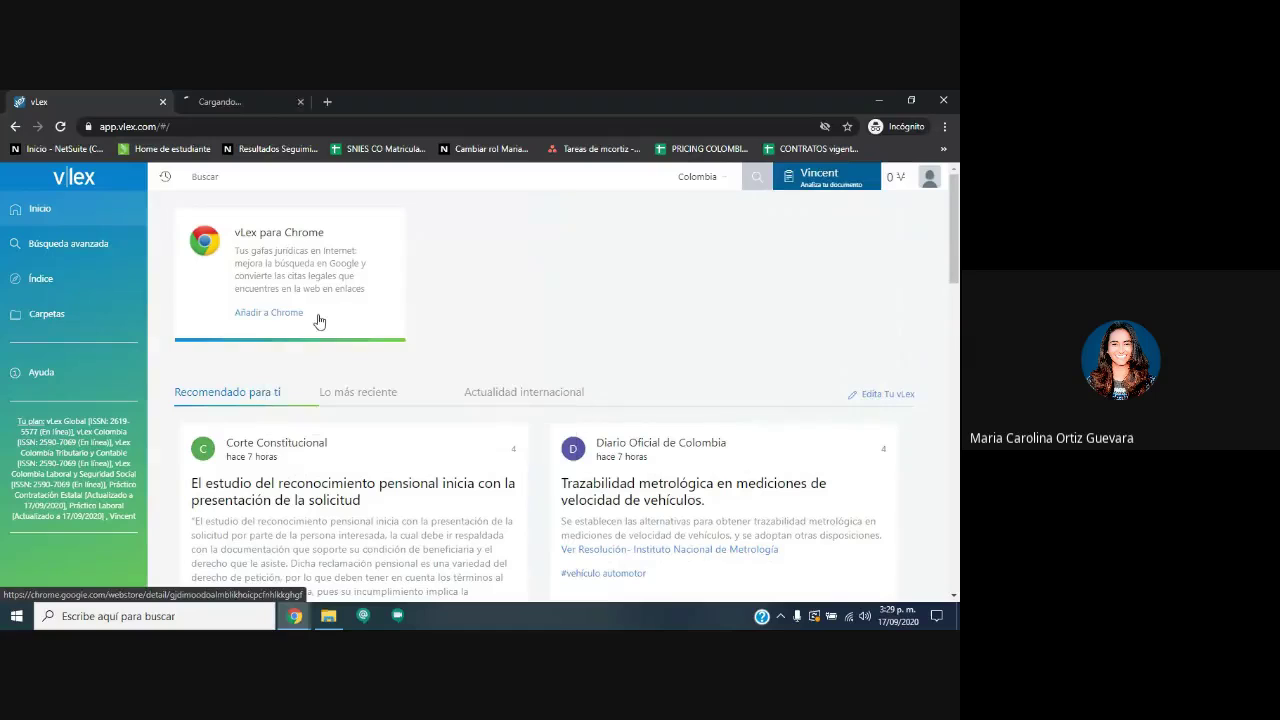
click(252, 100)
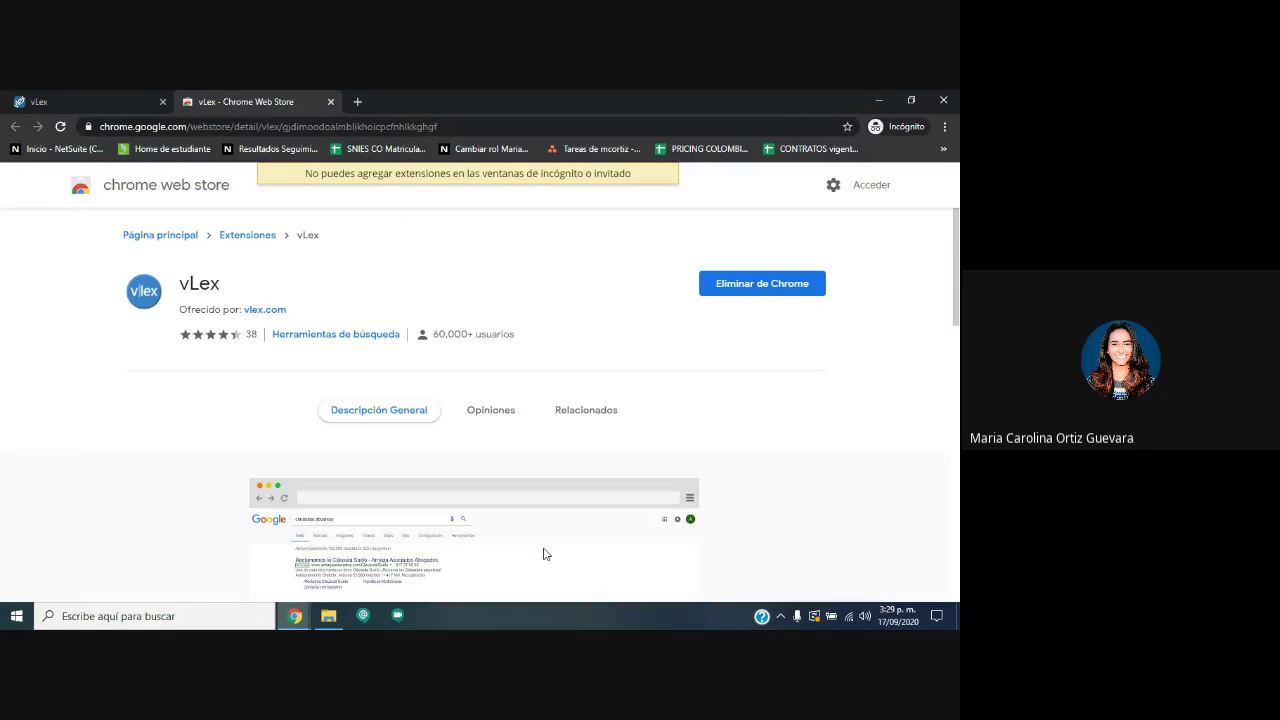
scroll(510, 530, down, 3)
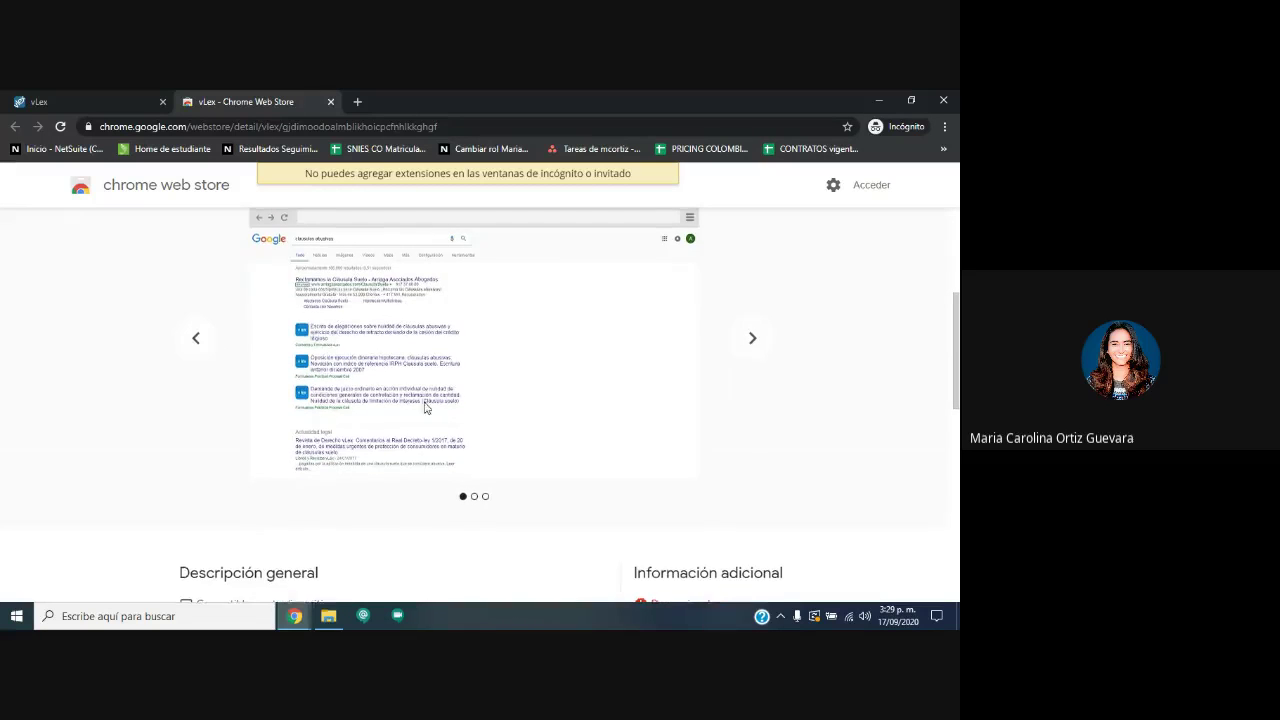
scroll(424, 407, up, 1)
scroll(351, 289, up, 2)
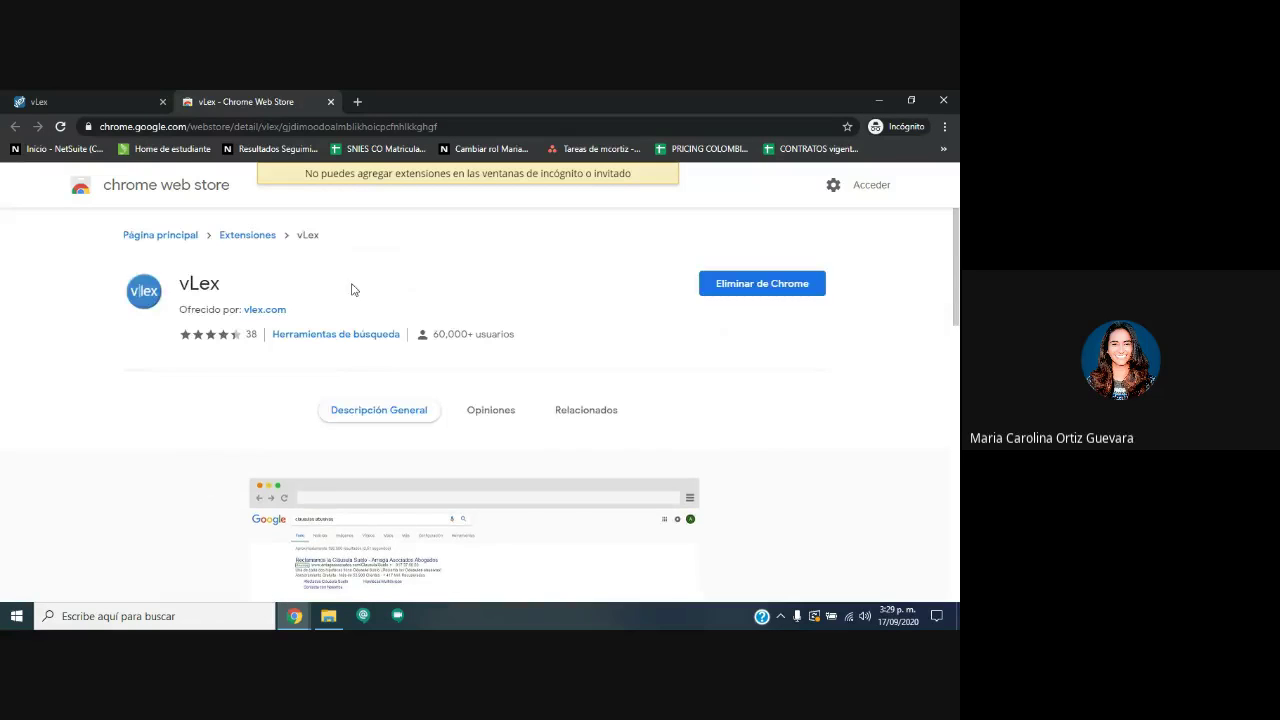
click(149, 100)
click(60, 243)
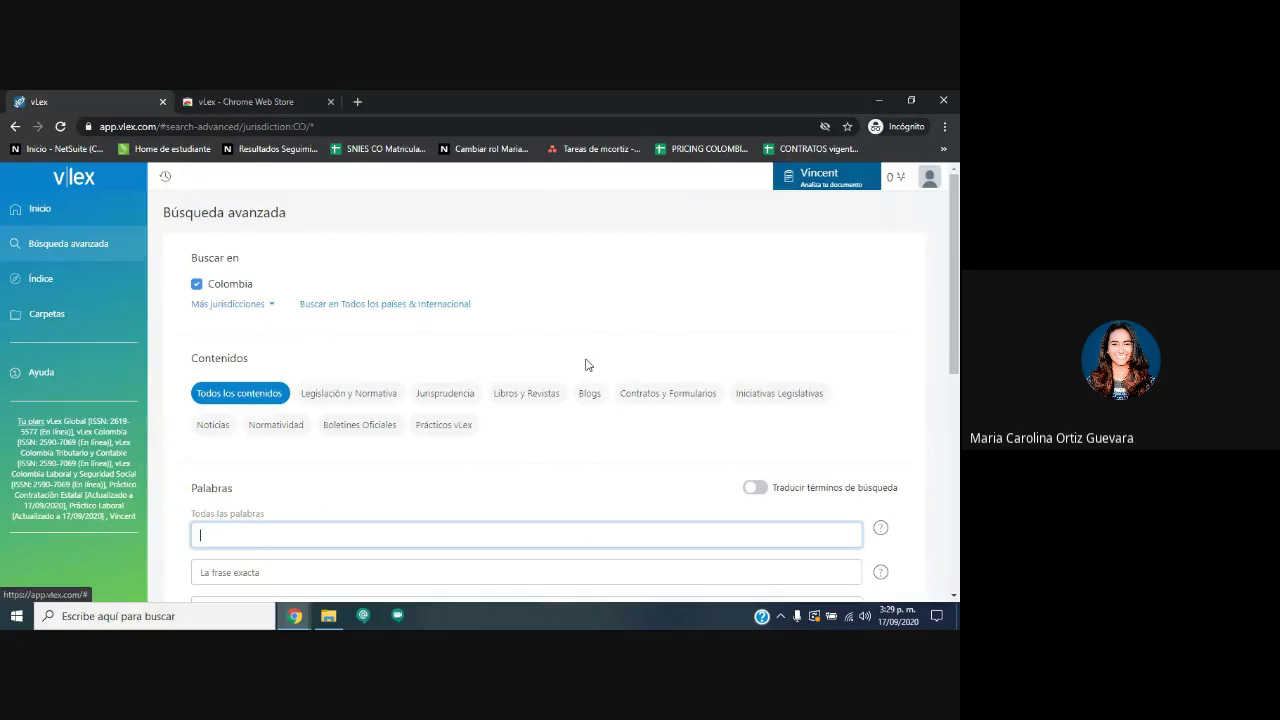
drag(199, 357, 509, 423)
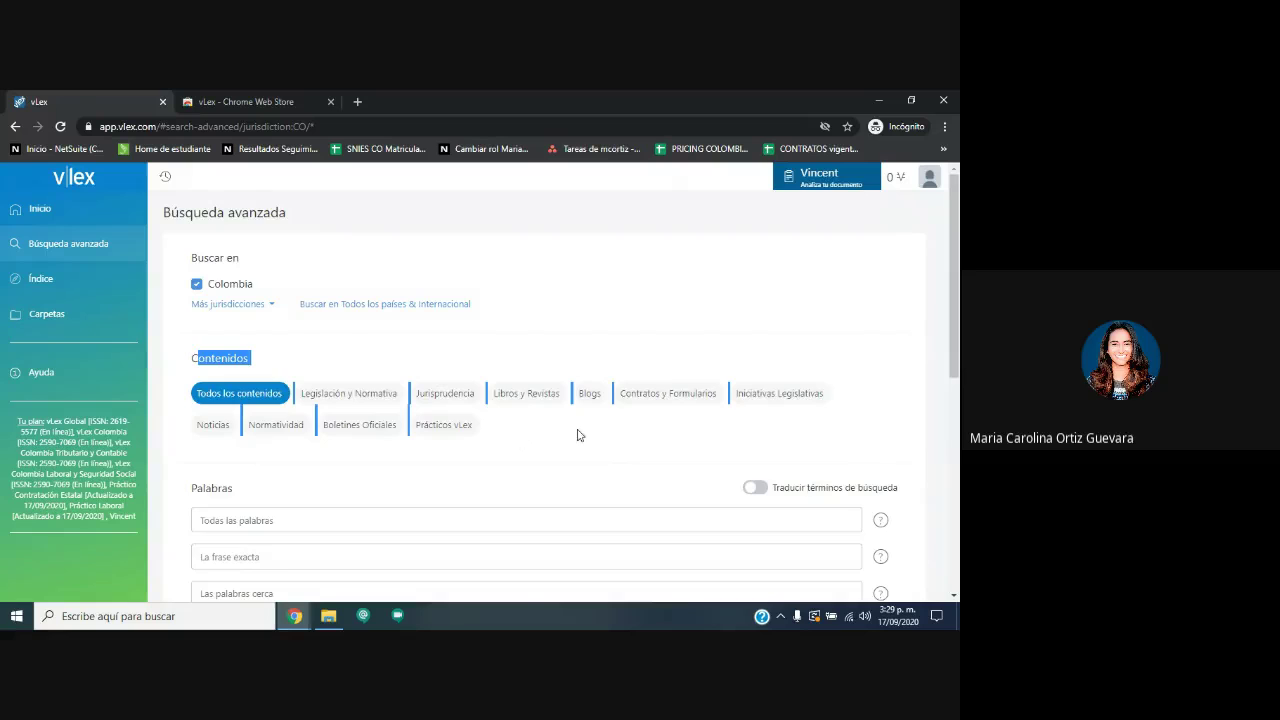
scroll(580, 436, down, 2)
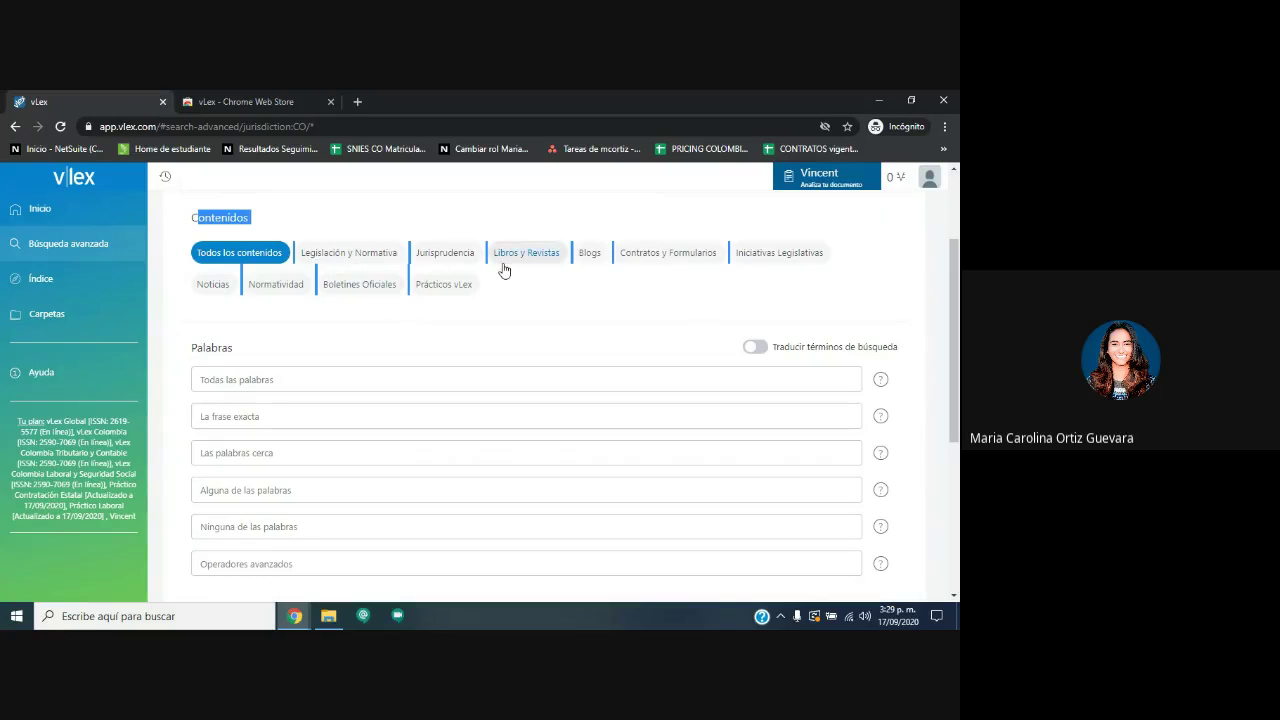
click(291, 373)
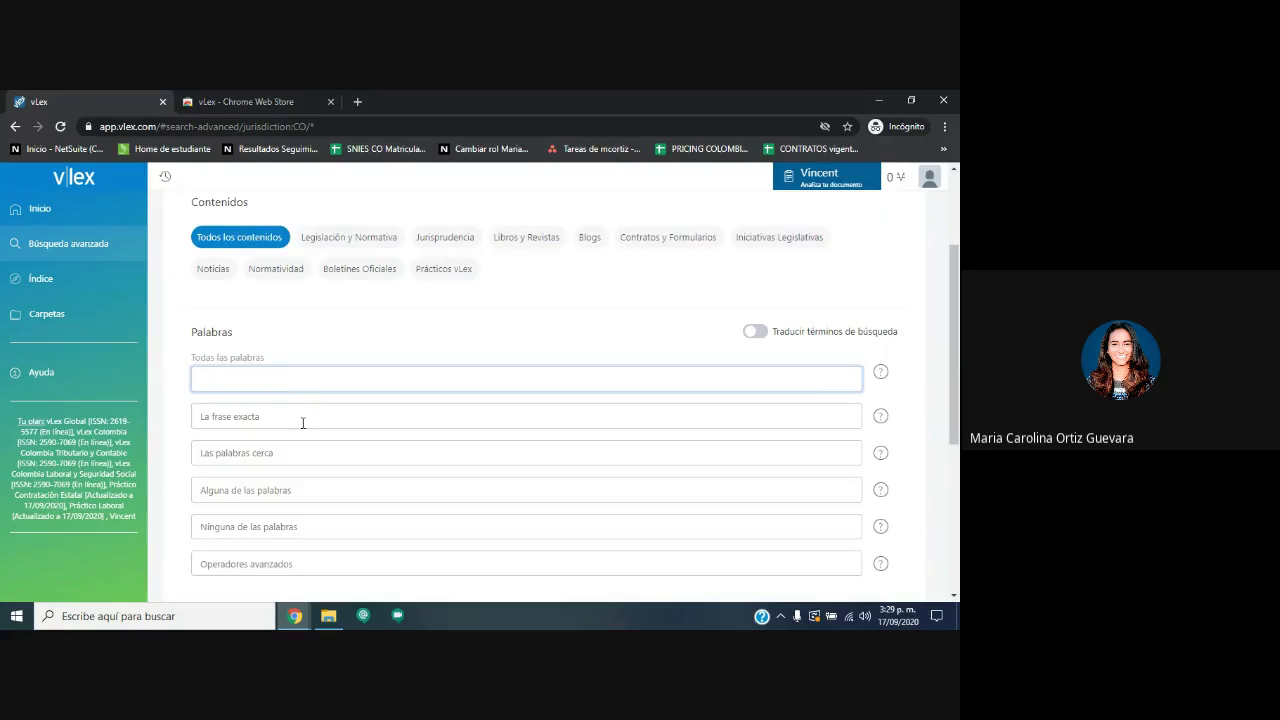
click(303, 423)
scroll(317, 423, down, 3)
click(298, 430)
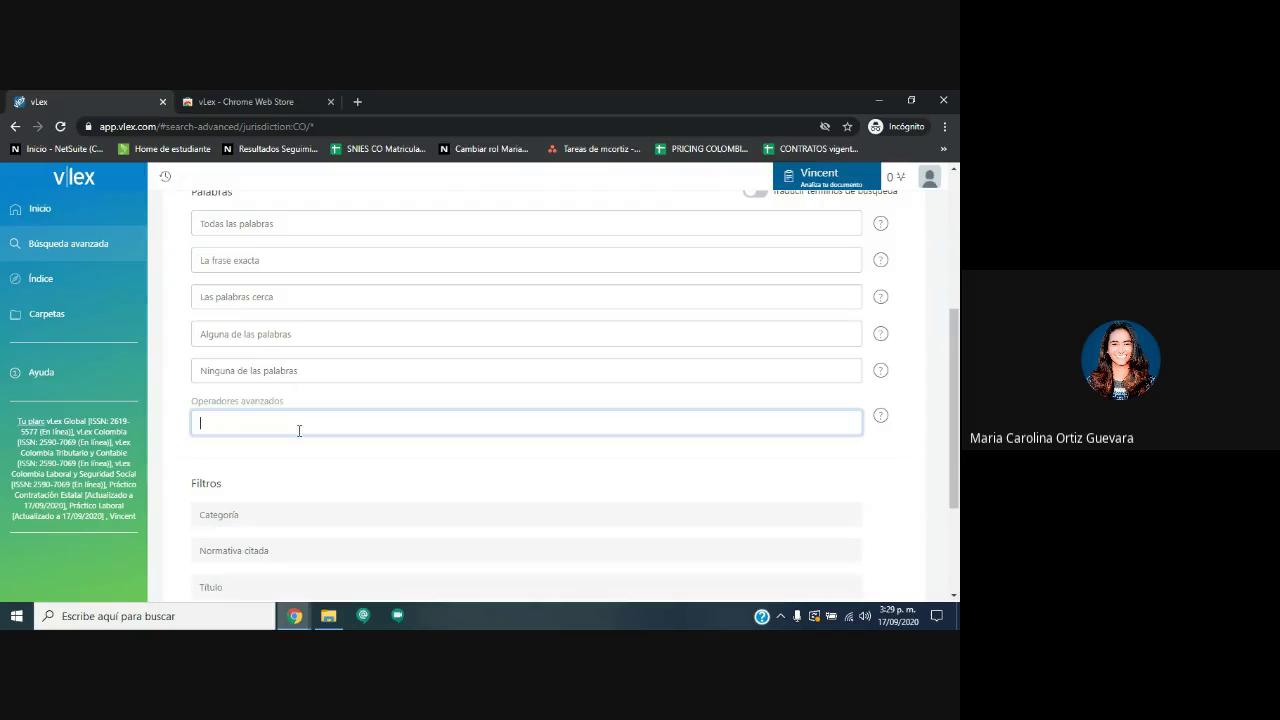
click(337, 370)
scroll(469, 391, up, 3)
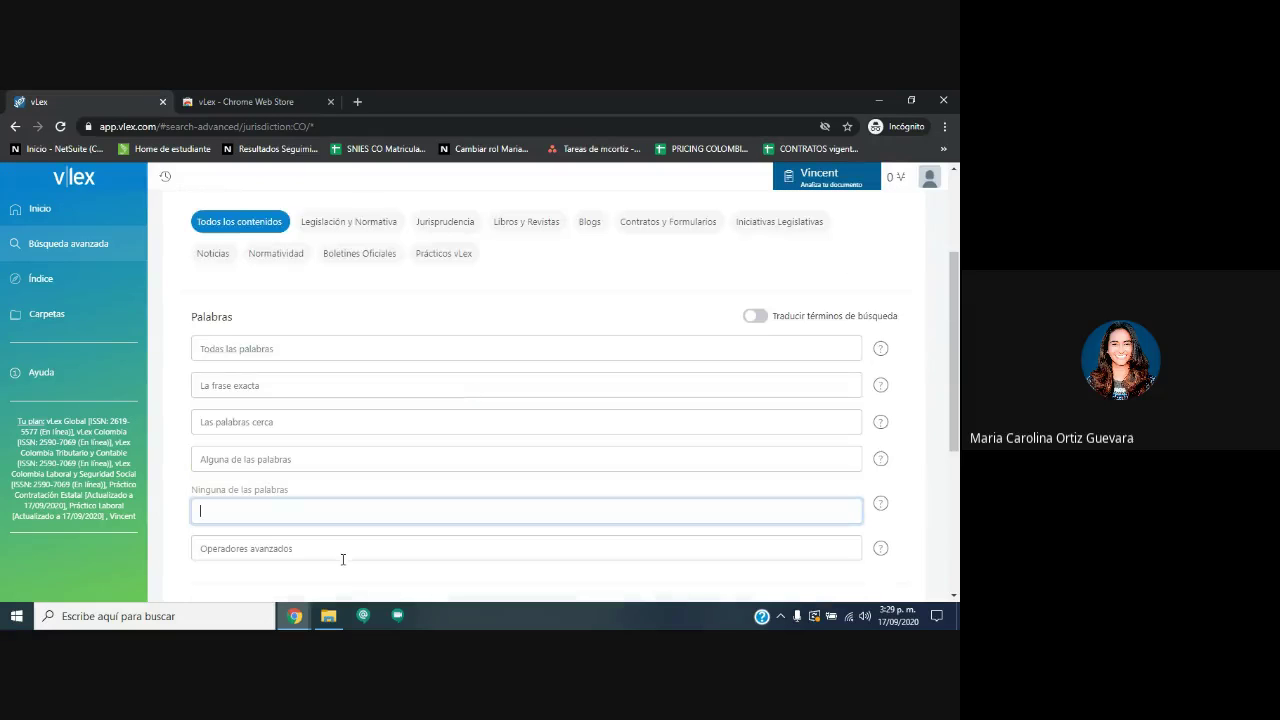
click(270, 458)
scroll(288, 368, down, 3)
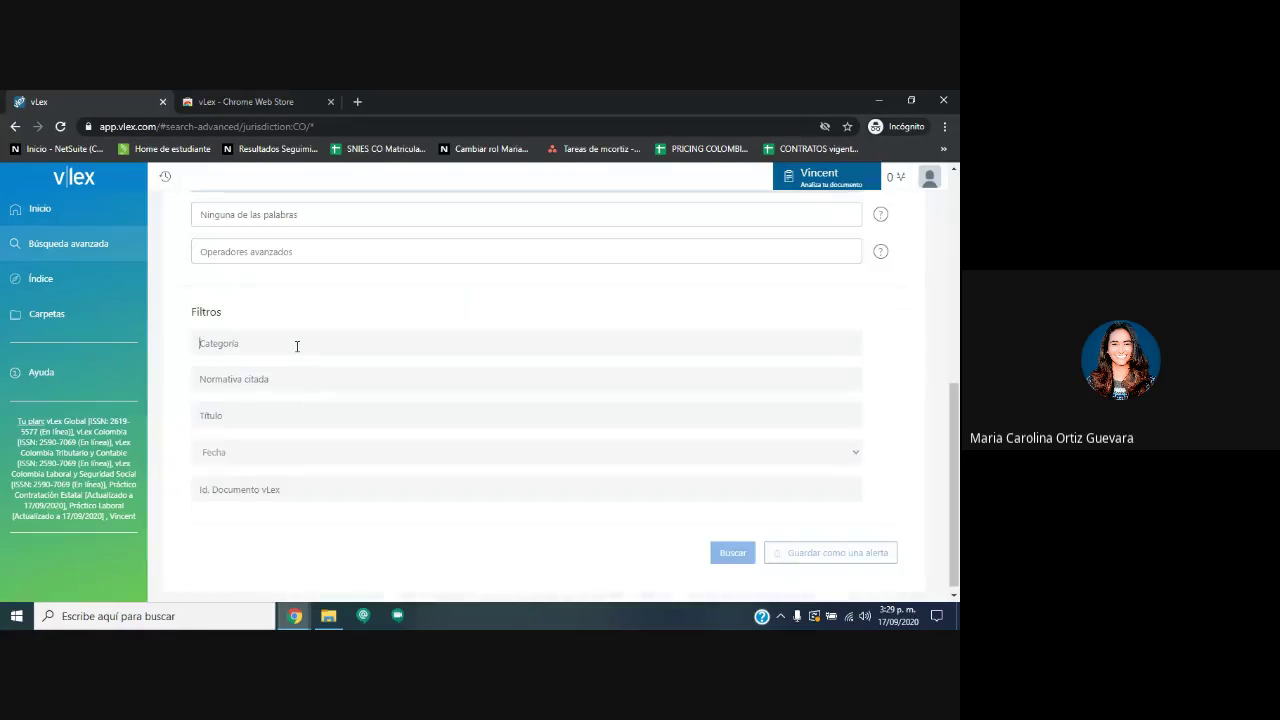
click(297, 346)
click(312, 336)
click(274, 417)
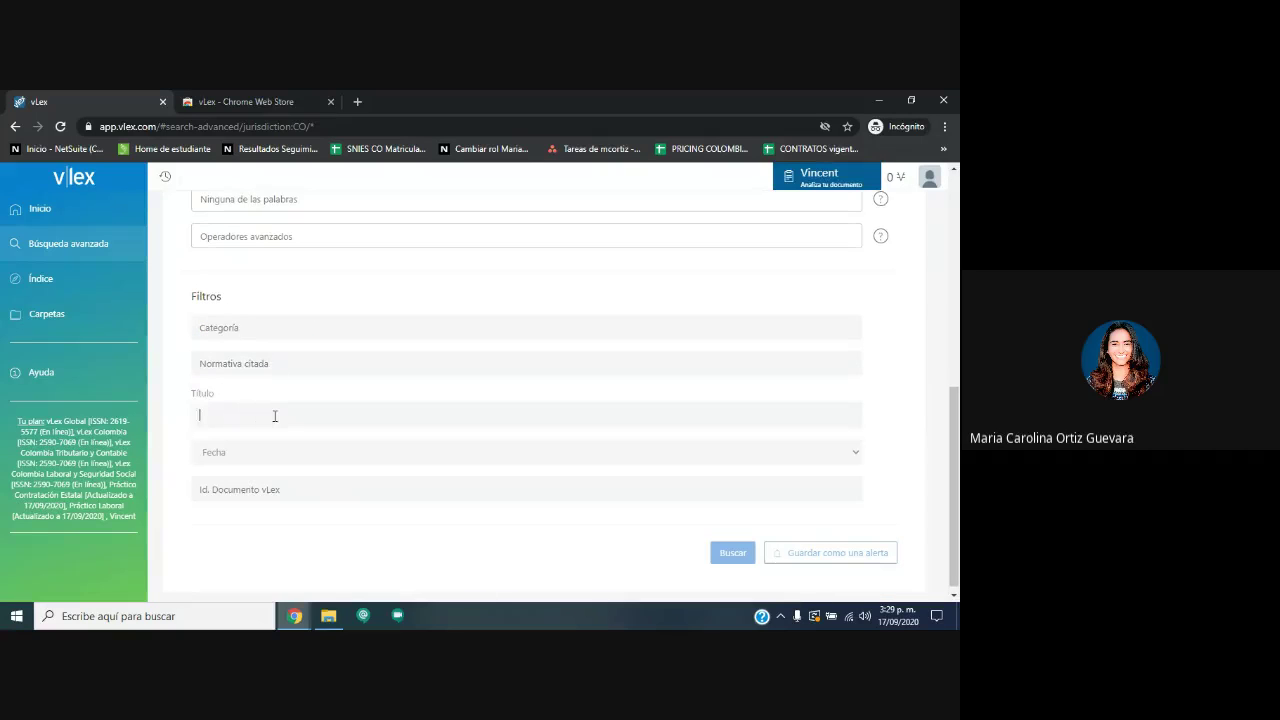
click(271, 475)
click(380, 303)
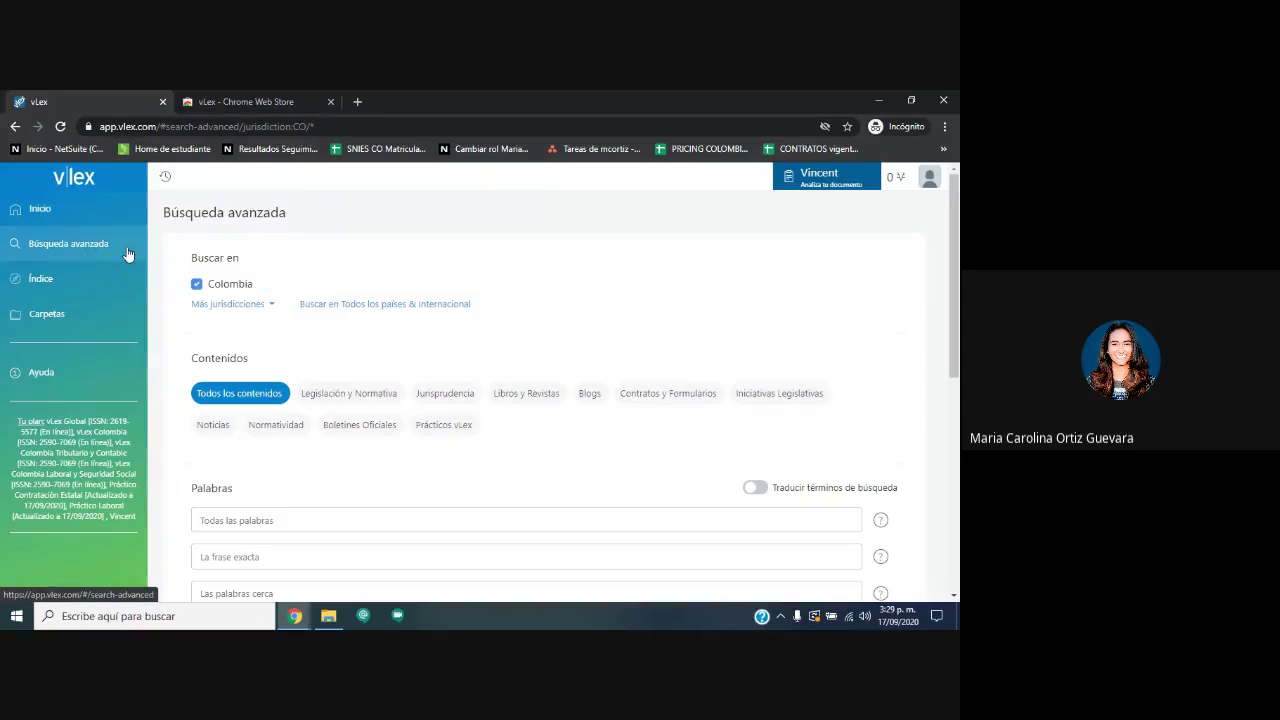
Toggle all countries in the jurisdiction chooser and cancel, keeping Colombia.
click(278, 521)
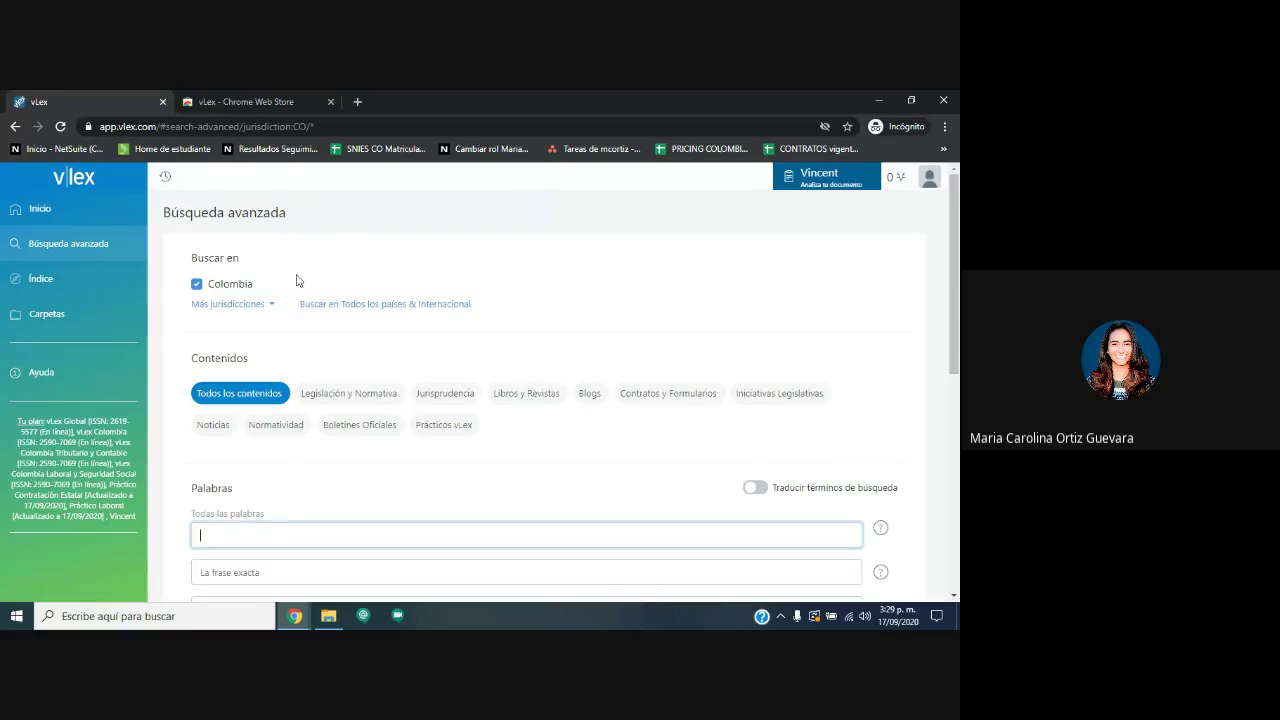
click(229, 304)
click(234, 213)
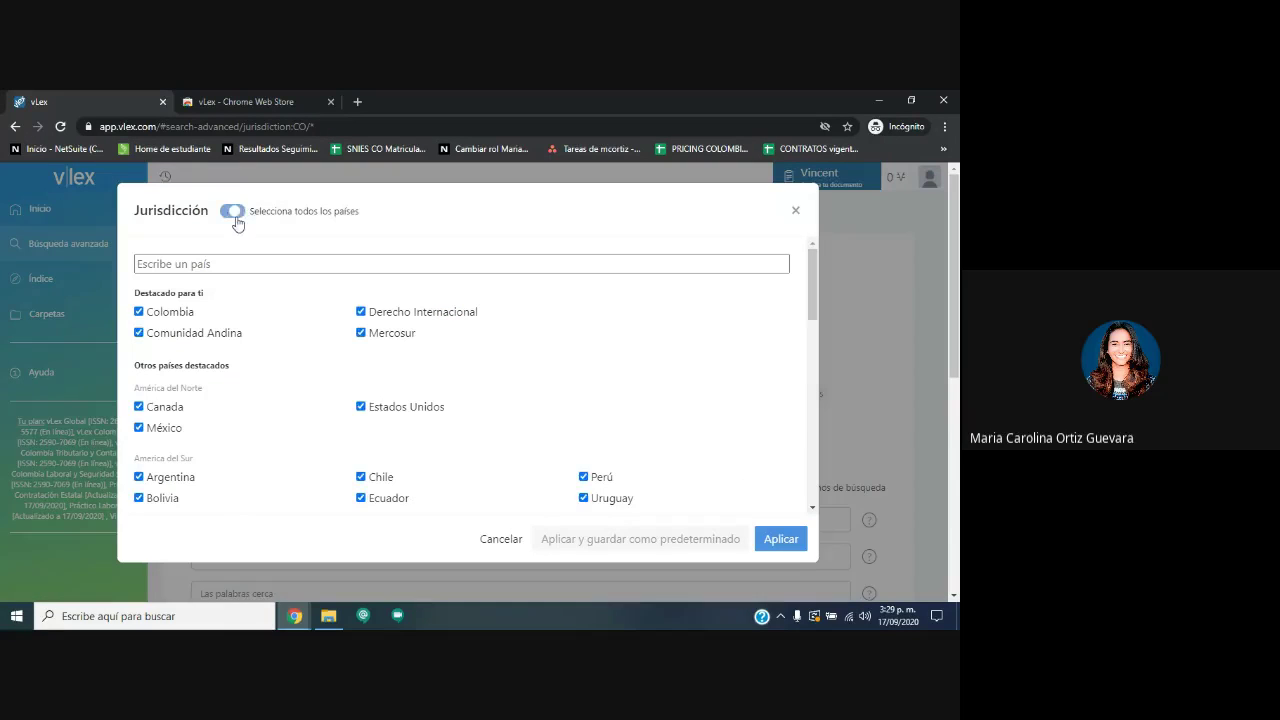
click(893, 287)
Search 'aborto' in Todas las palabras with search-term translation on, getting 5025 results.
click(267, 519)
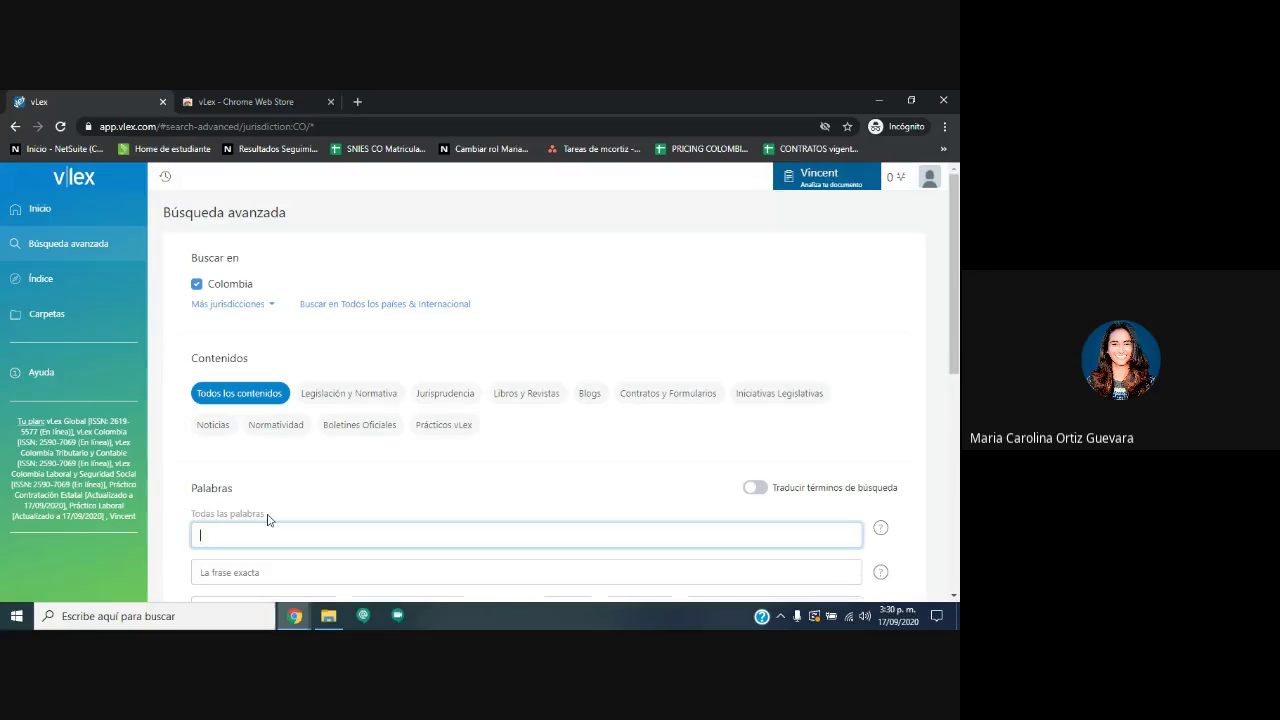
text(aborto)
scroll(775, 474, down, 1)
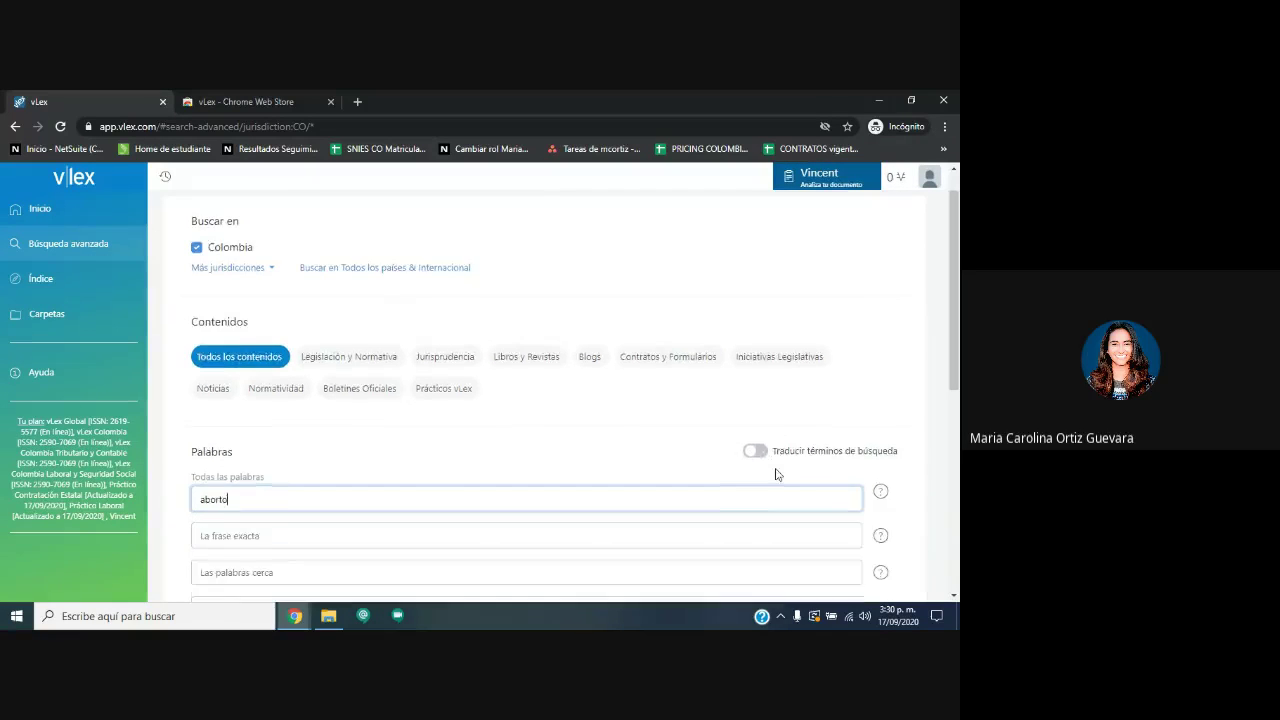
scroll(775, 474, down, 1)
click(765, 347)
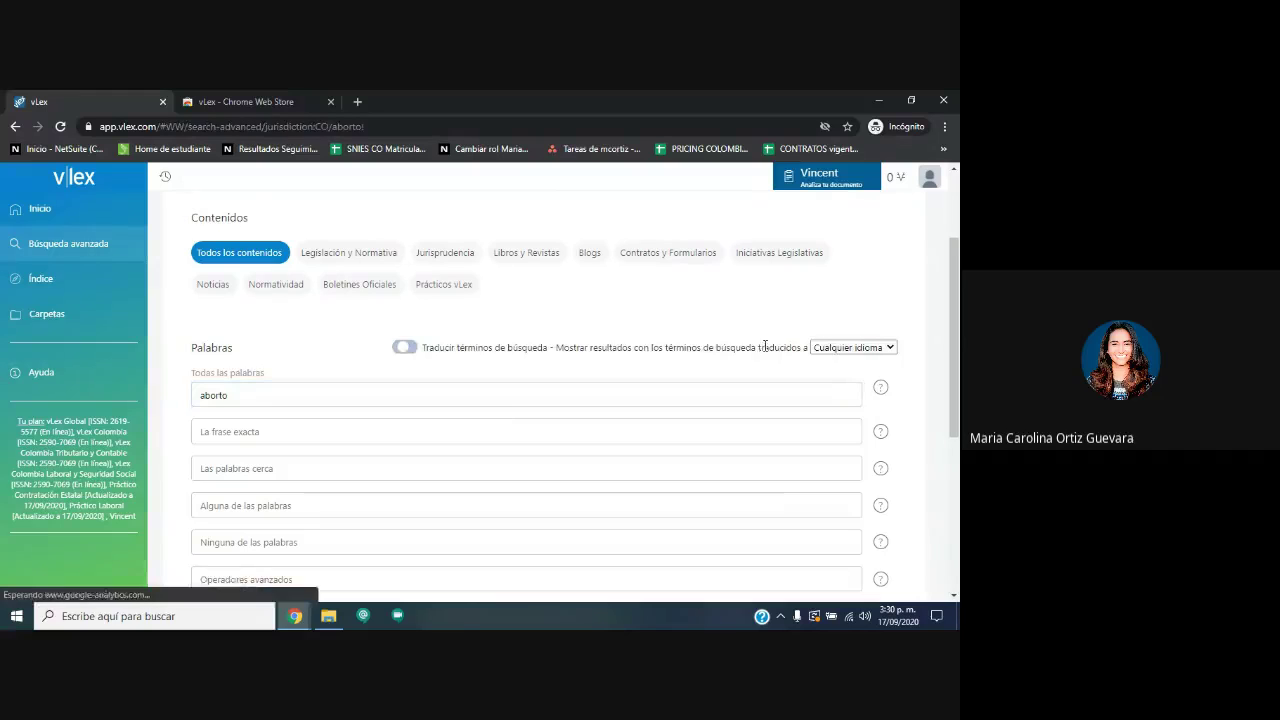
click(404, 347)
double_click(205, 396)
scroll(540, 480, down, 3)
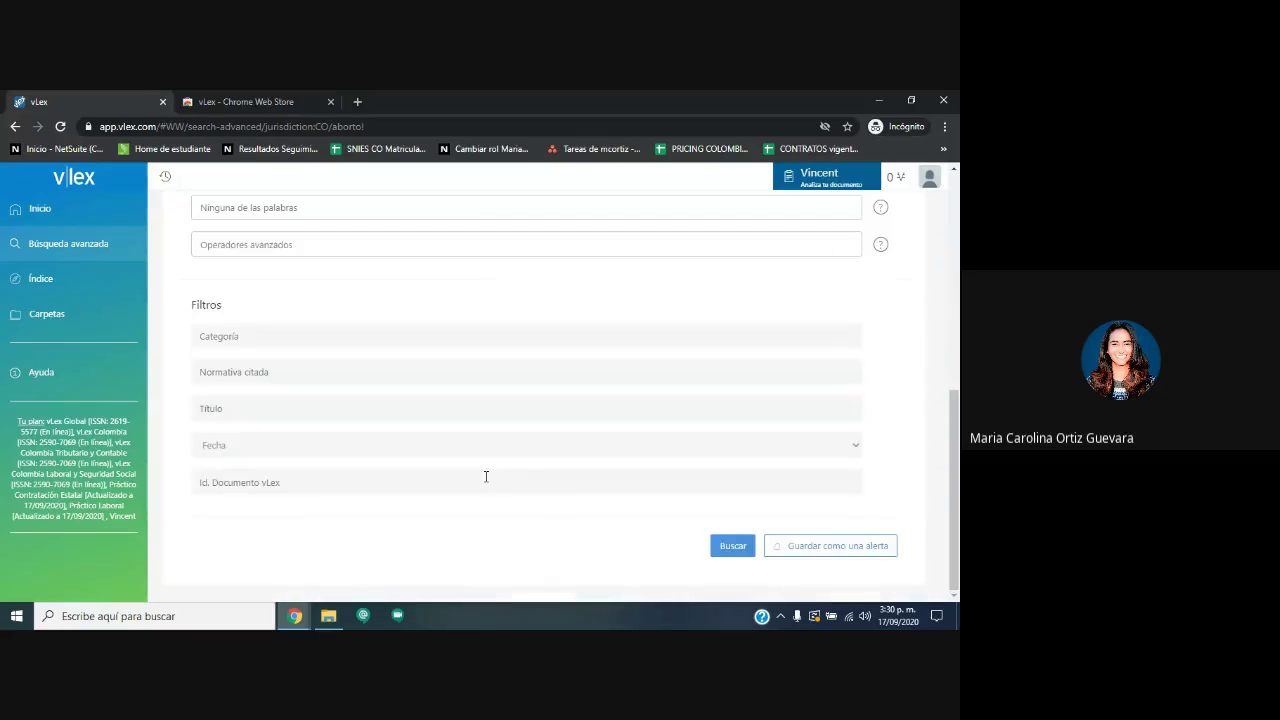
click(736, 549)
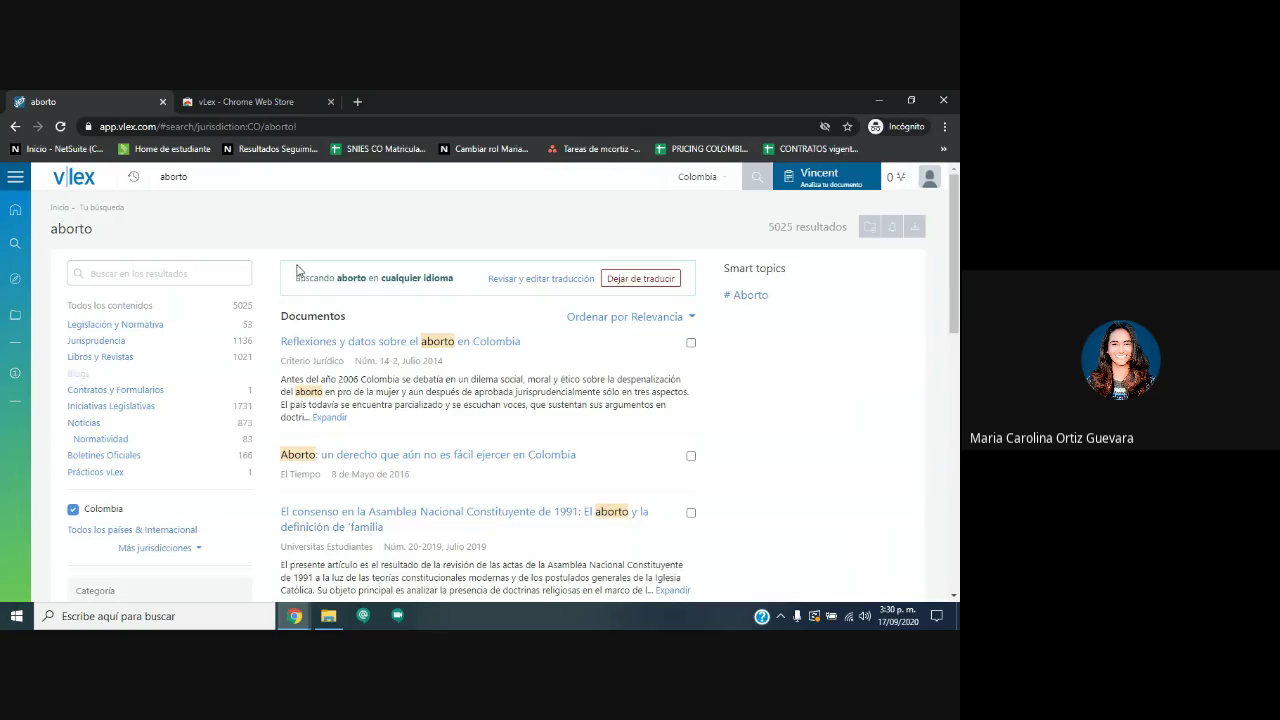
drag(297, 270, 450, 305)
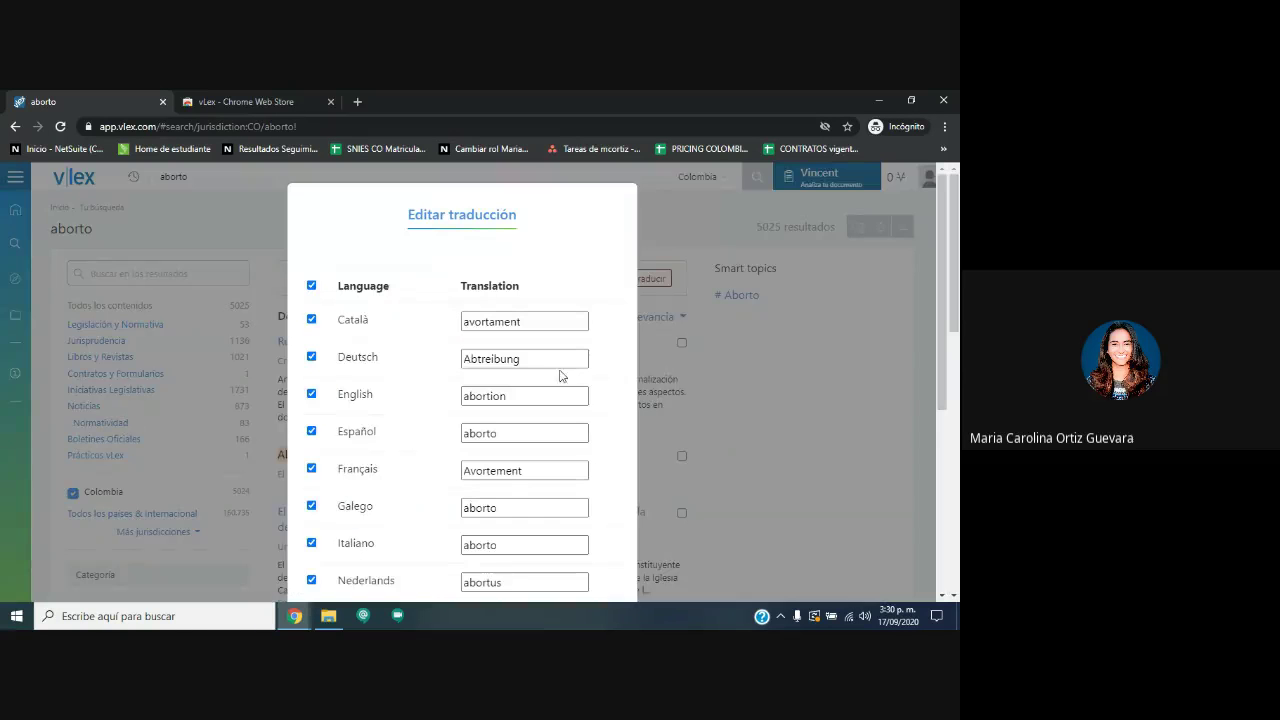
scroll(468, 497, down, 4)
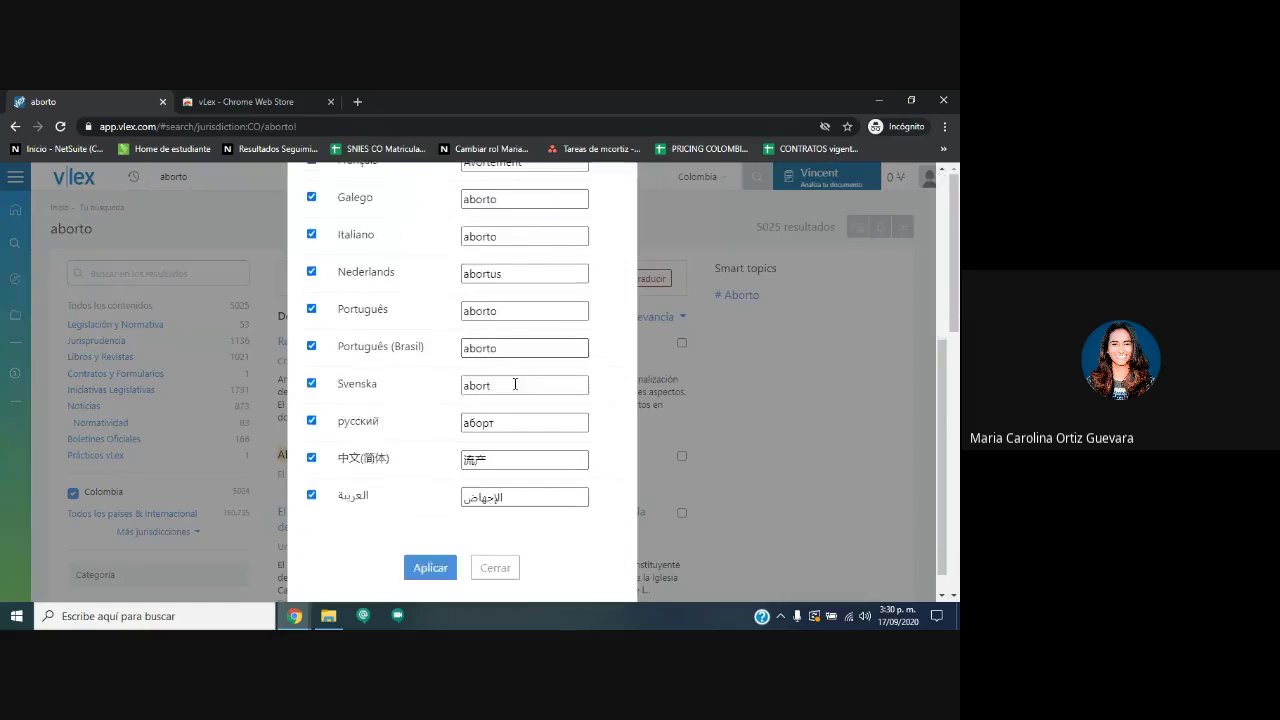
scroll(477, 497, up, 5)
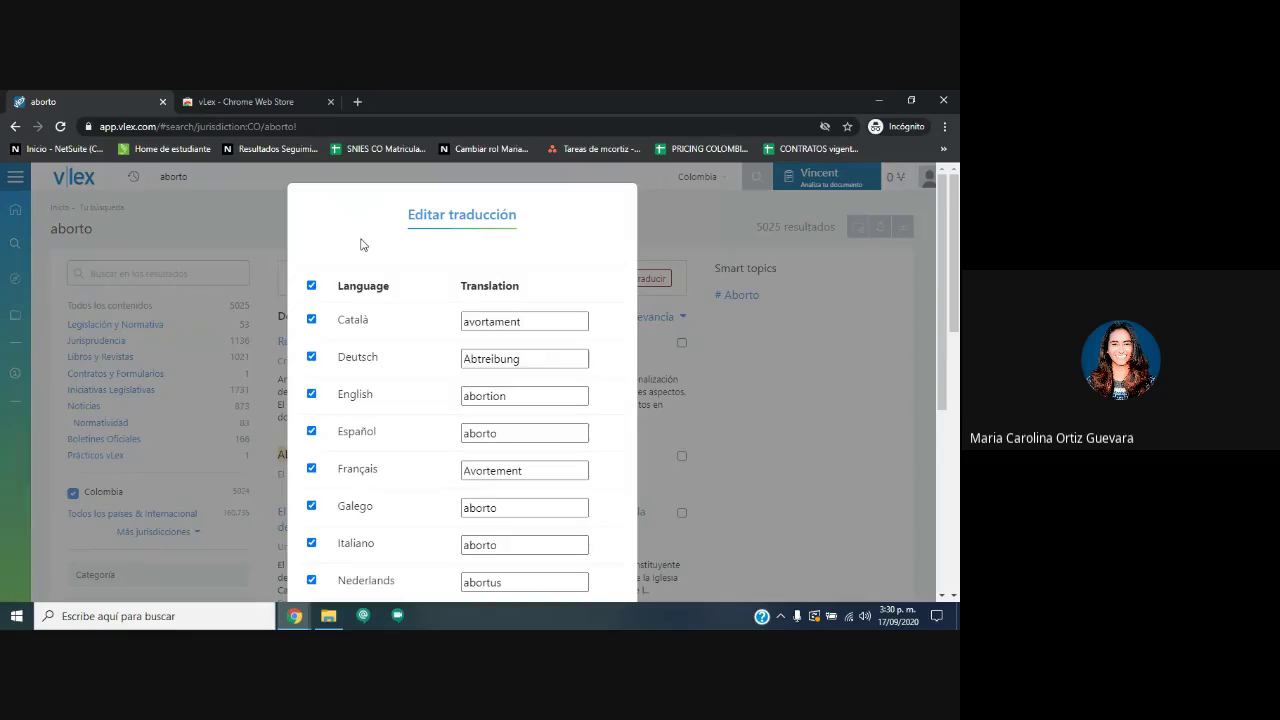
scroll(431, 322, down, 1)
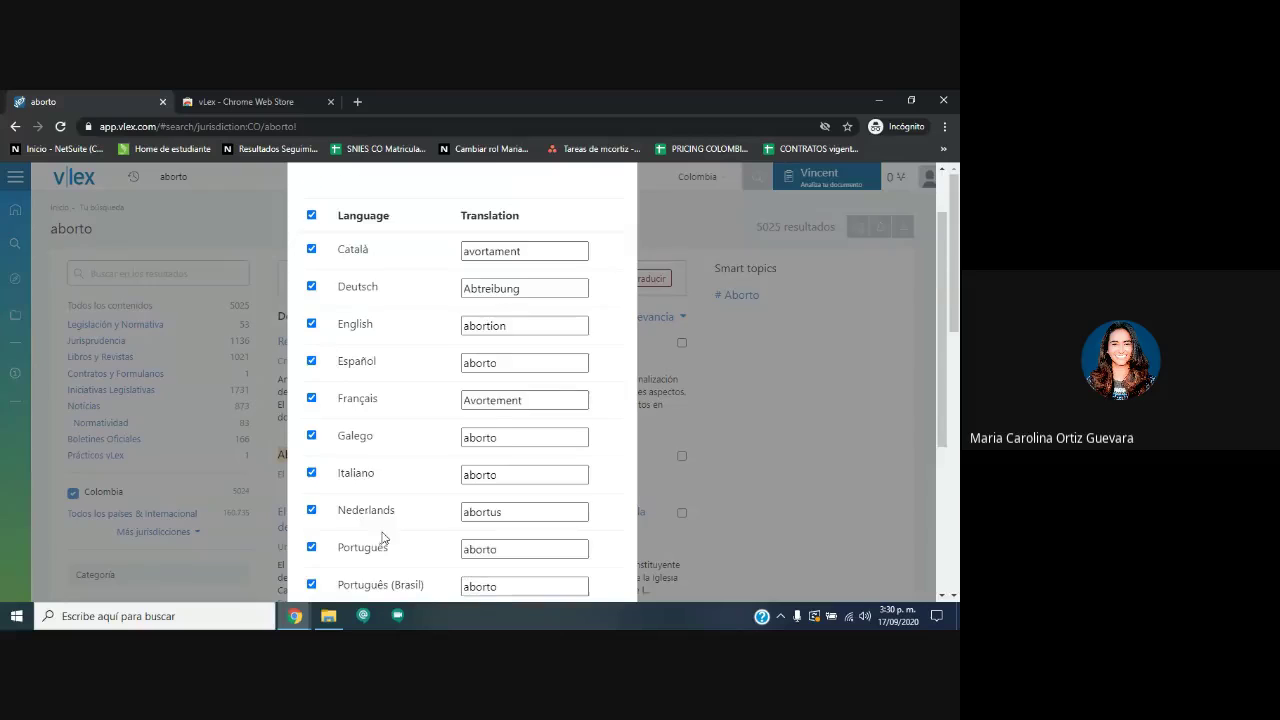
scroll(382, 538, down, 2)
scroll(386, 455, down, 2)
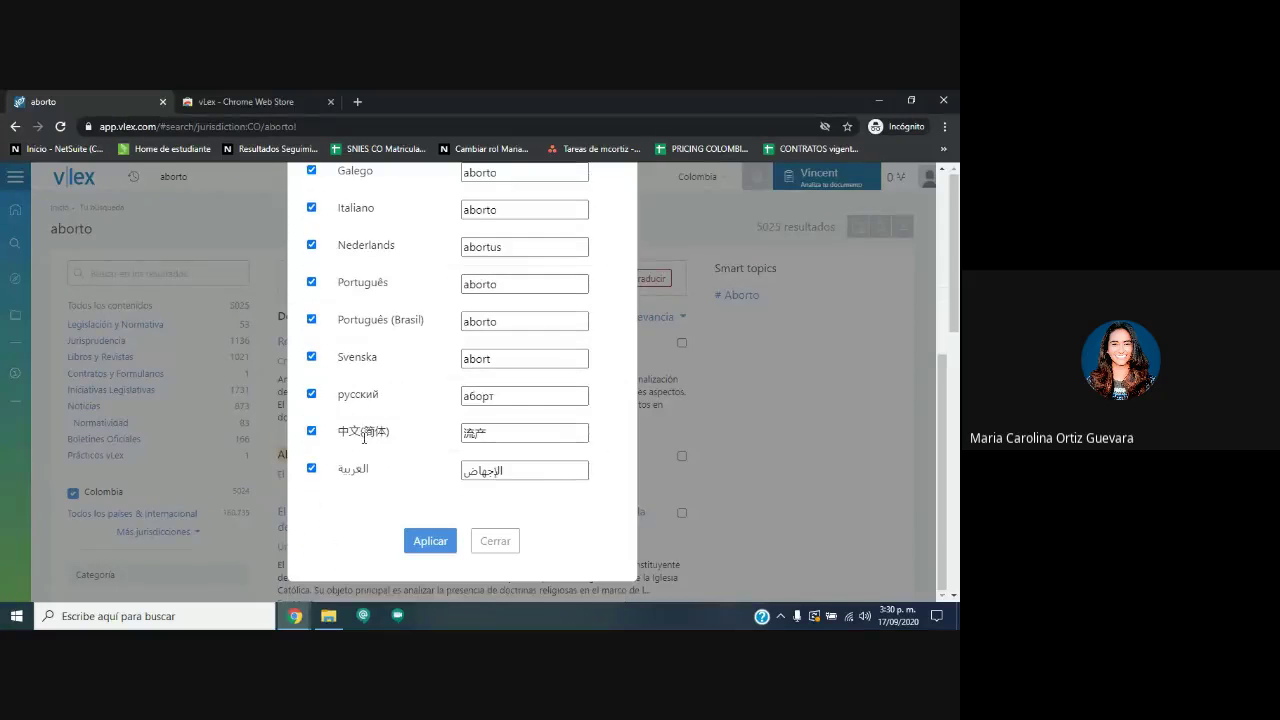
click(881, 464)
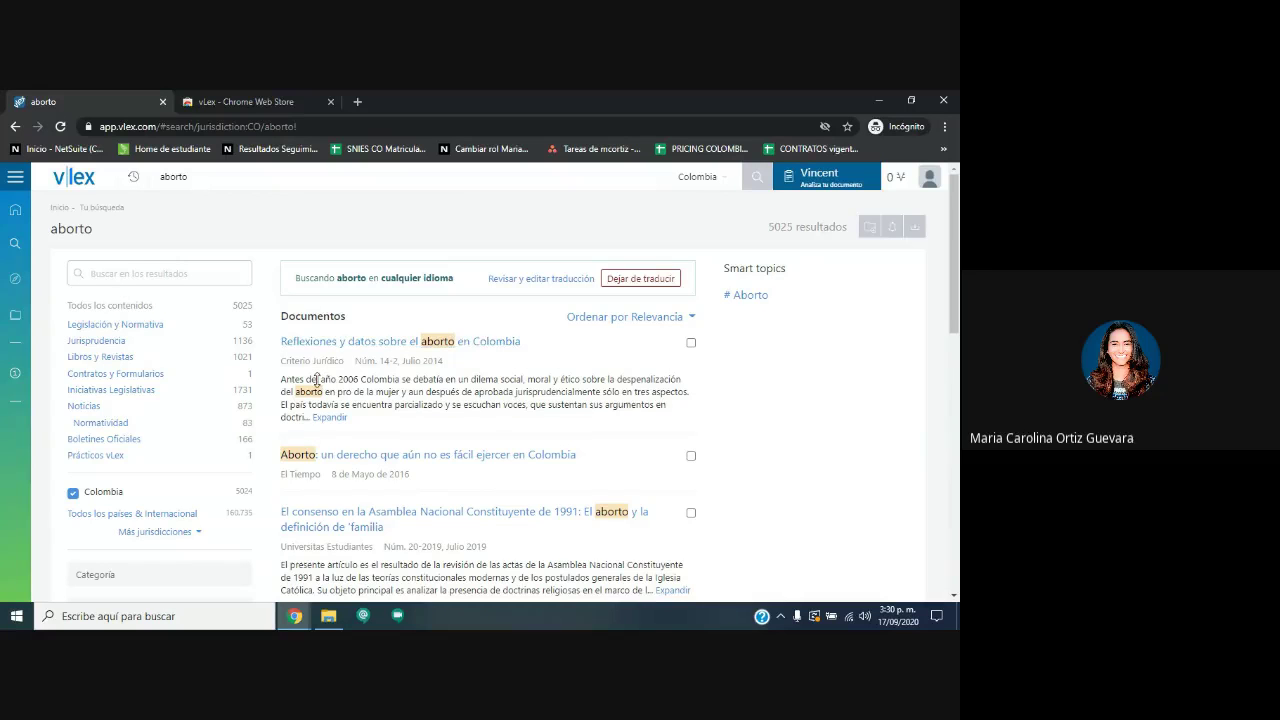
Widen the aborto results to all countries, giving 160.735 results.
click(711, 177)
click(238, 212)
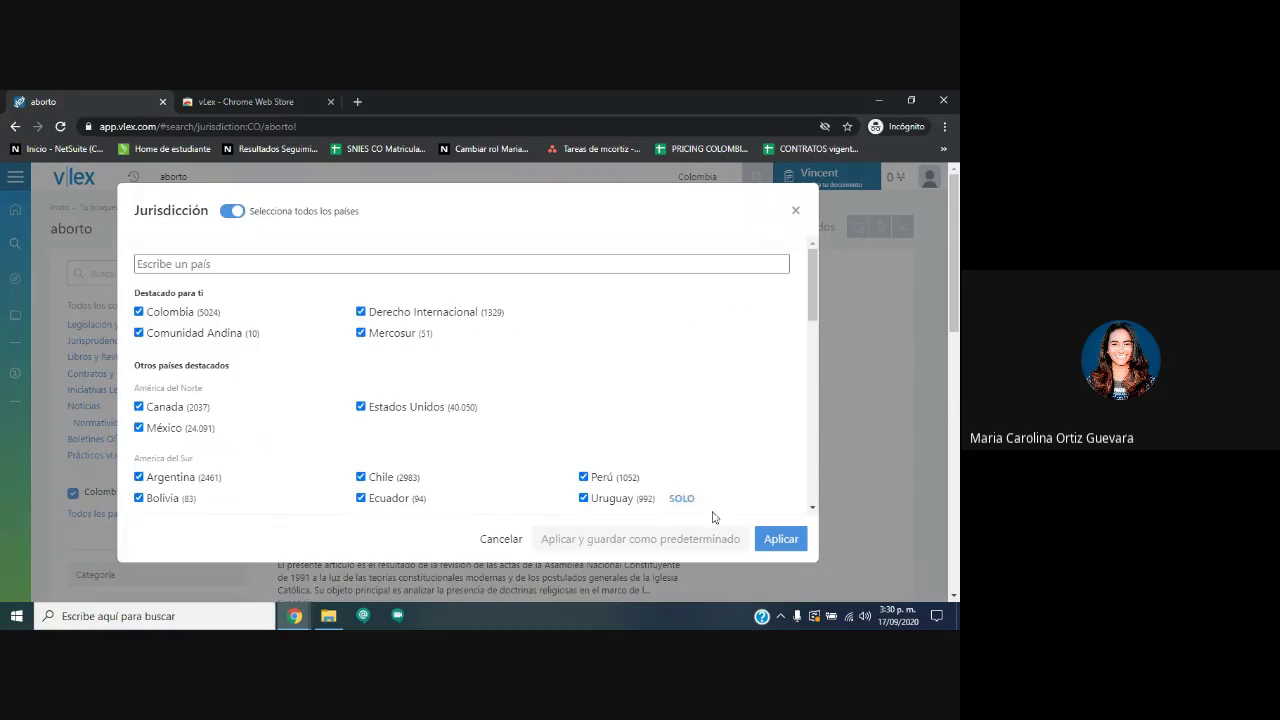
click(798, 540)
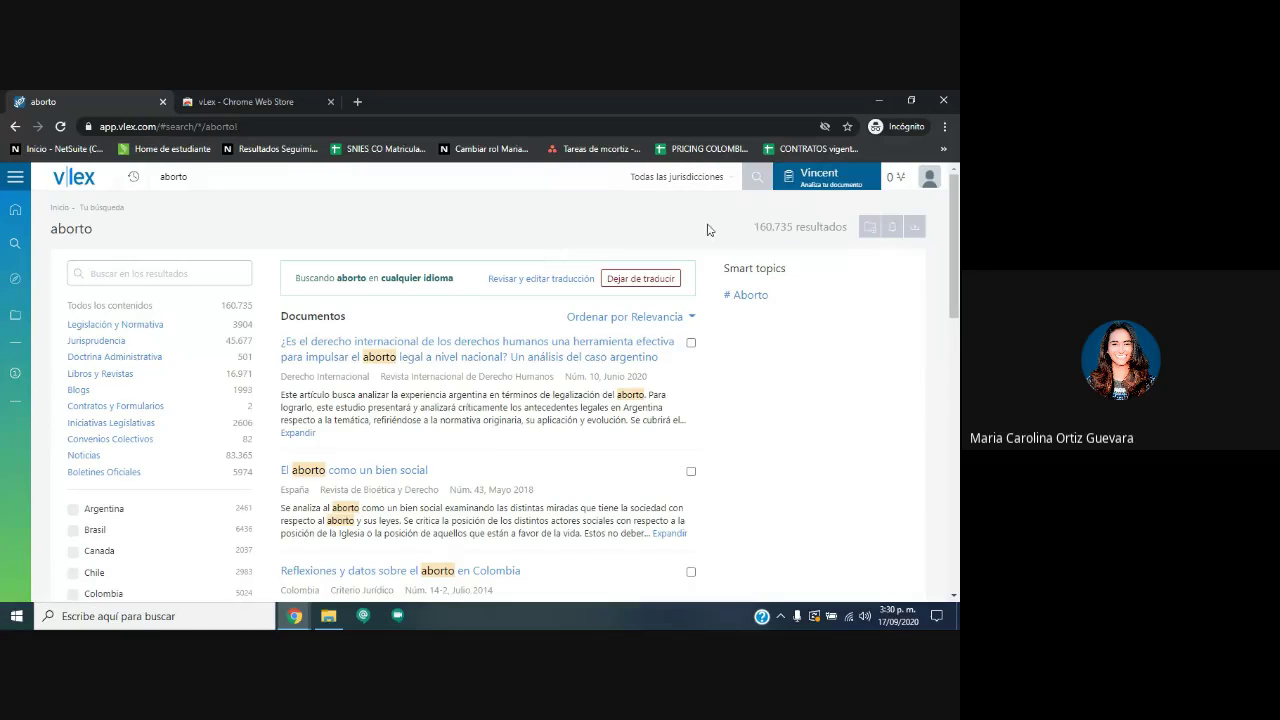
drag(707, 230, 848, 228)
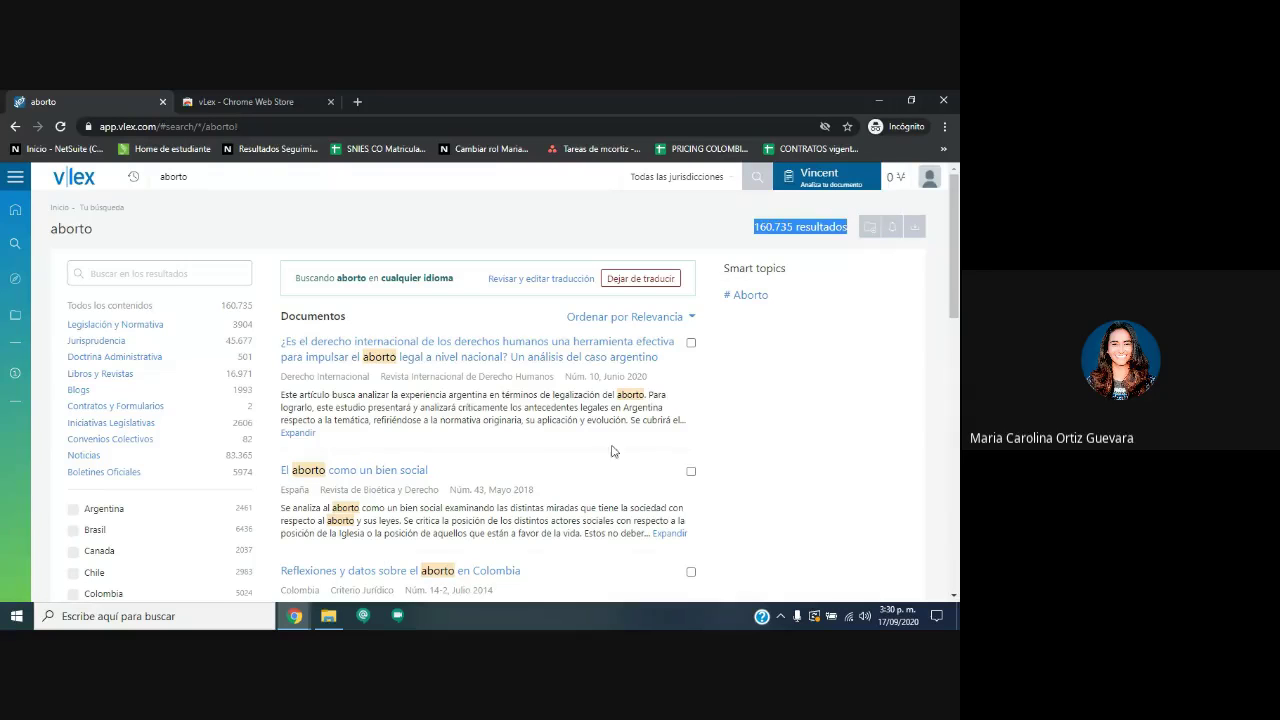
Drag the Fecha slider so results start from Nov. 1994.
scroll(403, 410, down, 2)
scroll(403, 410, up, 2)
scroll(422, 392, down, 3)
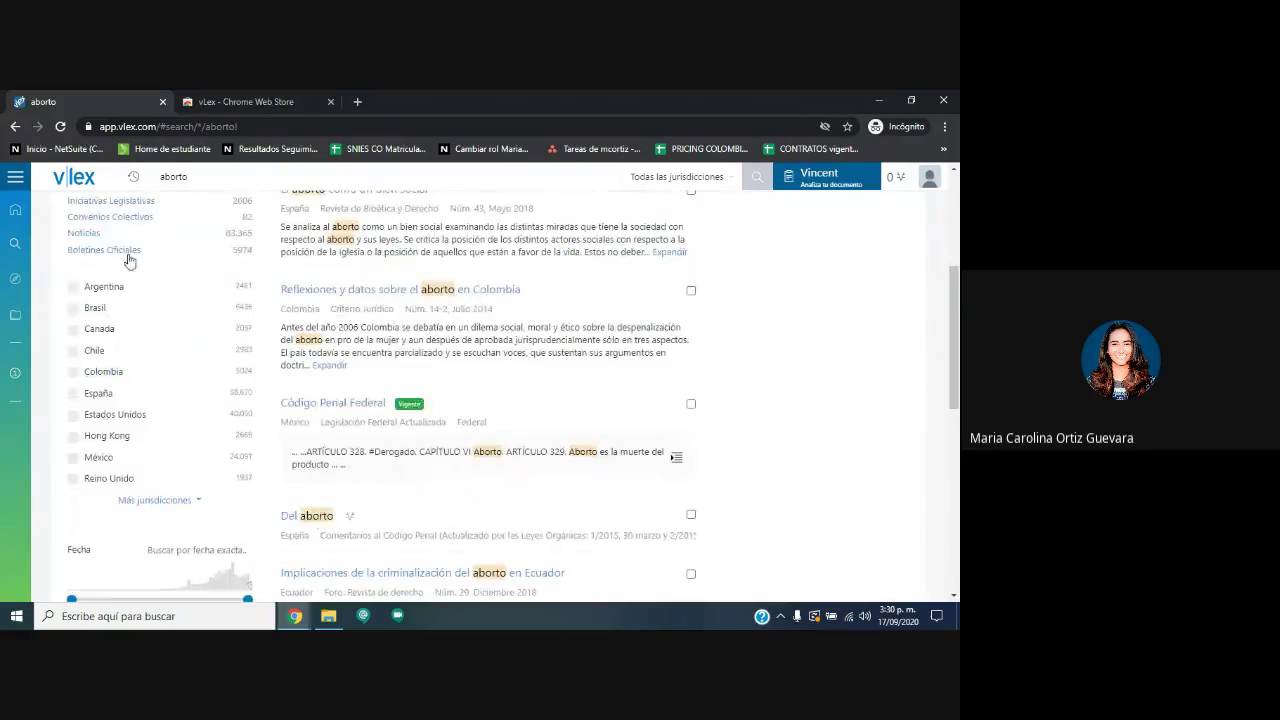
drag(83, 284, 252, 503)
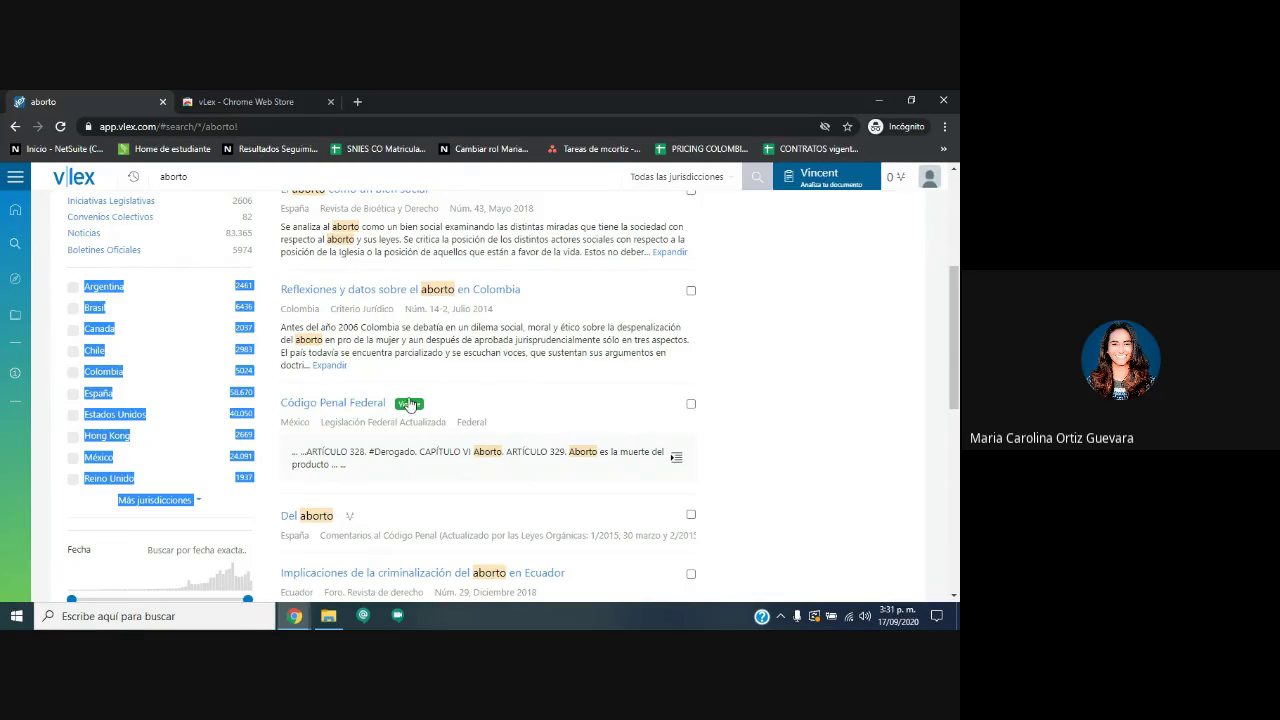
scroll(315, 411, down, 6)
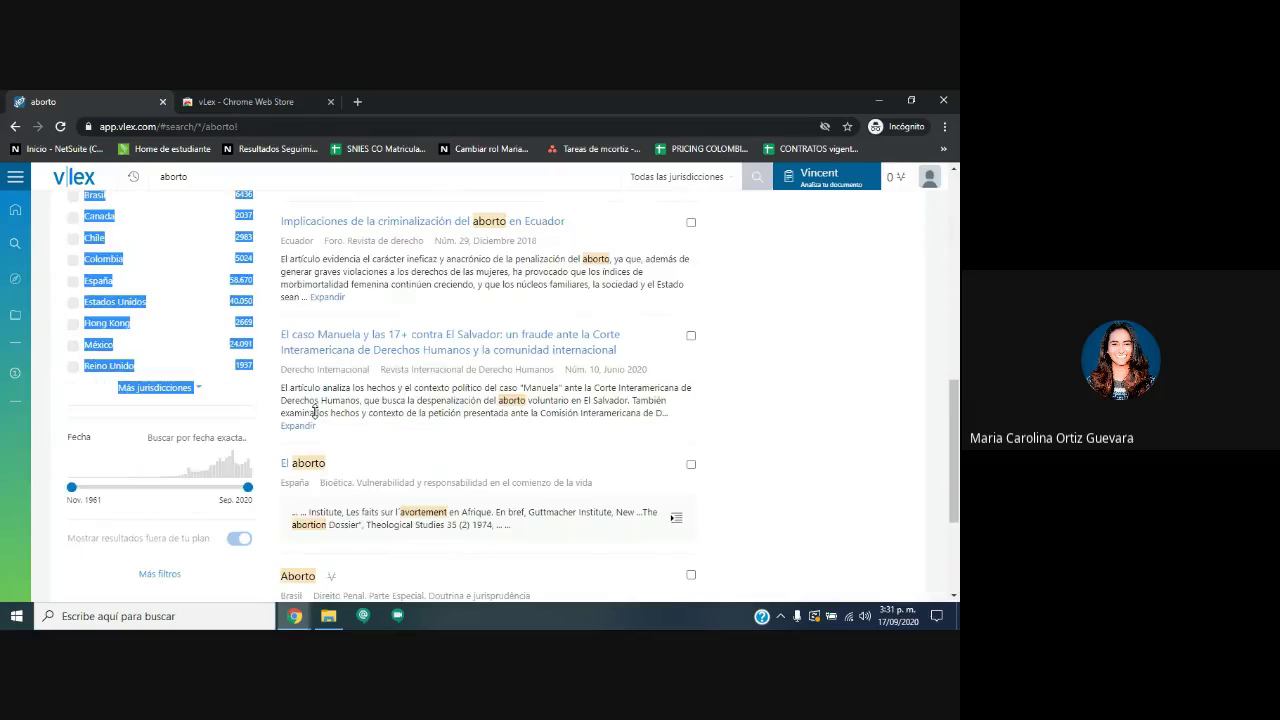
drag(72, 487, 170, 495)
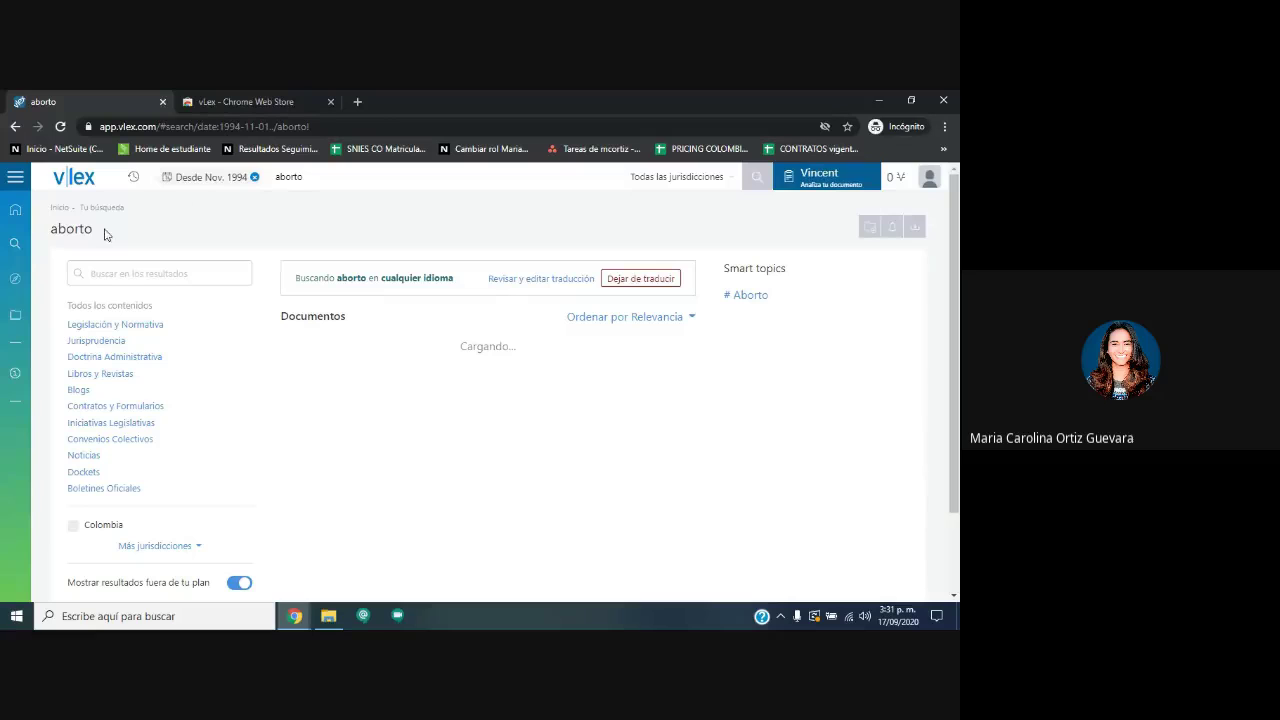
click(133, 177)
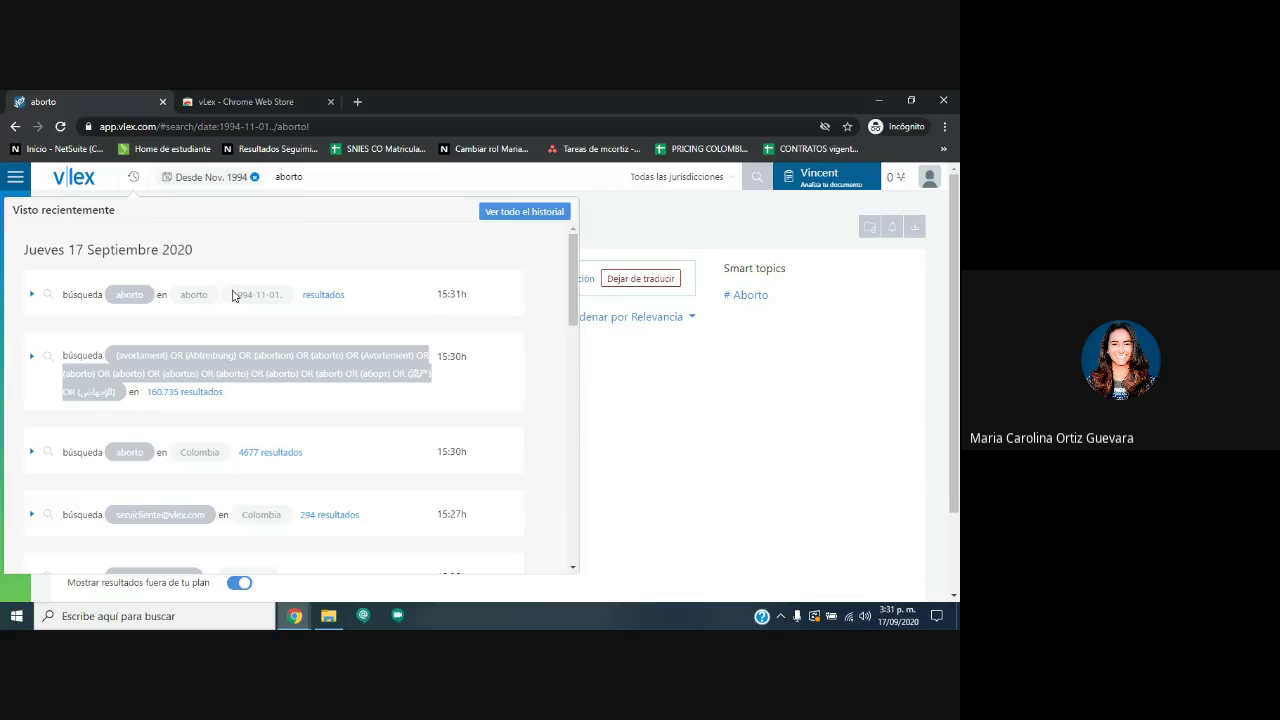
click(662, 226)
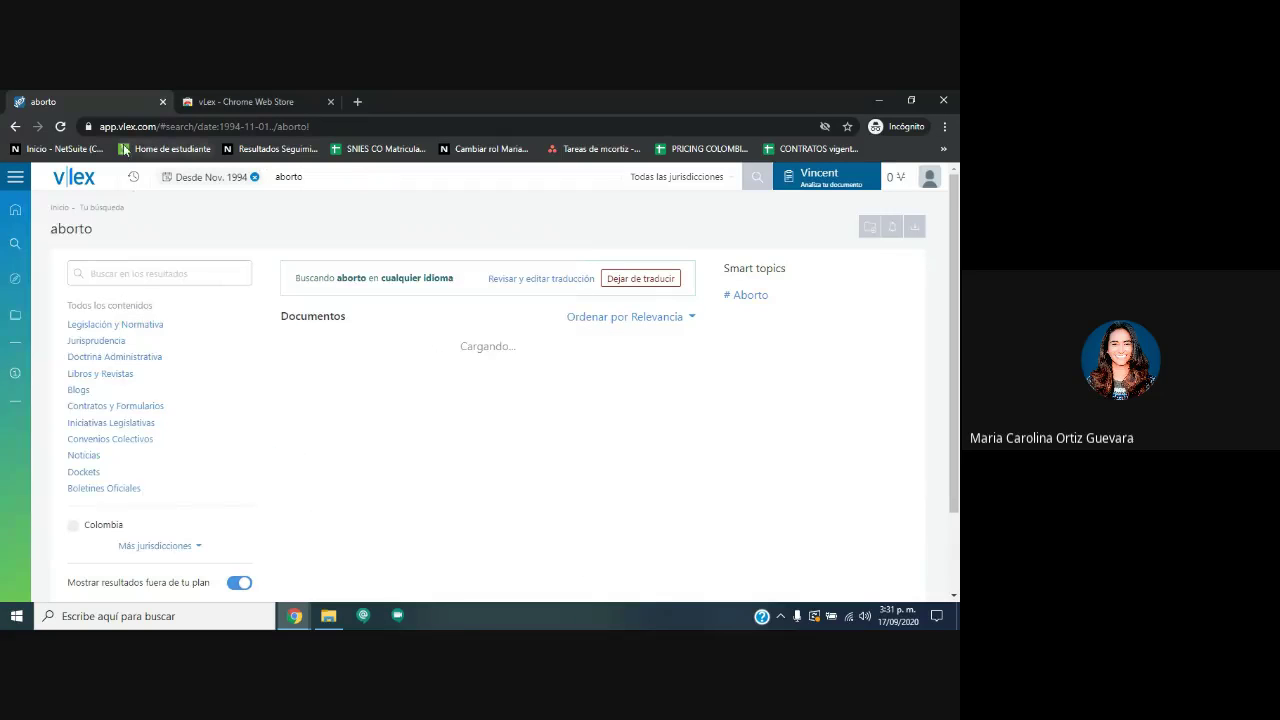
Browse the Índice's Legislación, Códigos, Diarios Oficiales and Normativa sections.
click(16, 282)
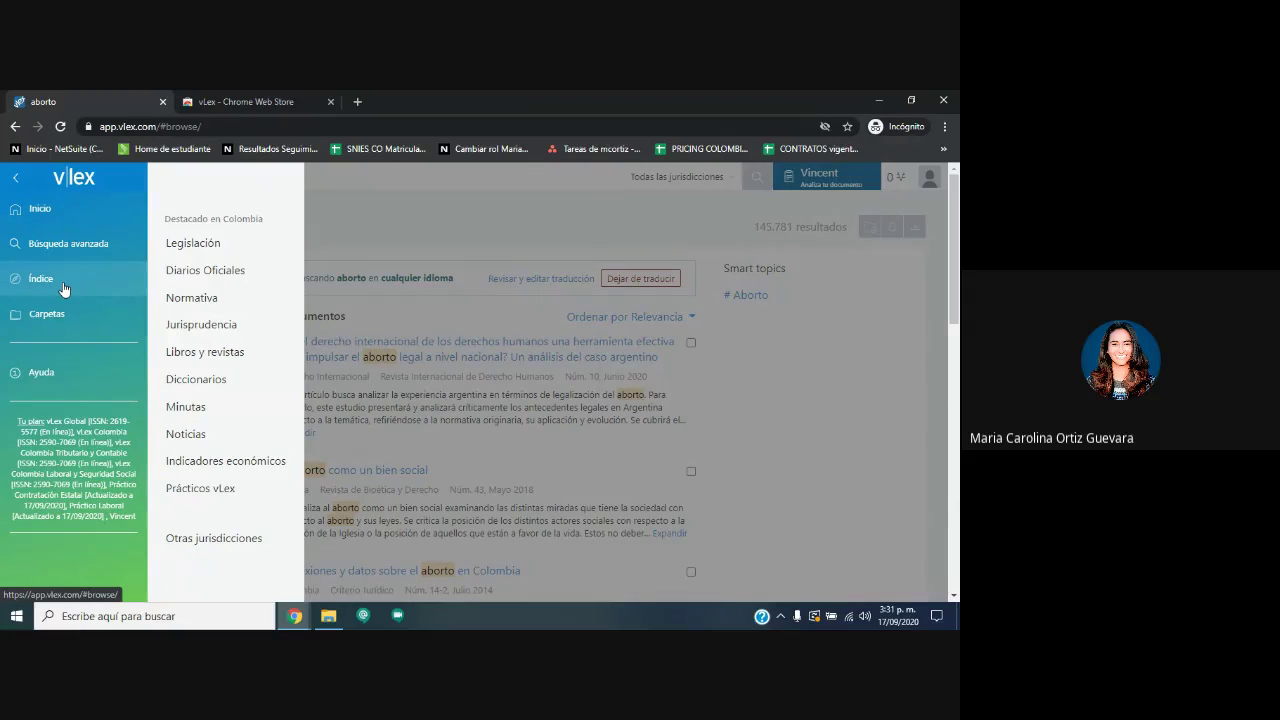
click(207, 248)
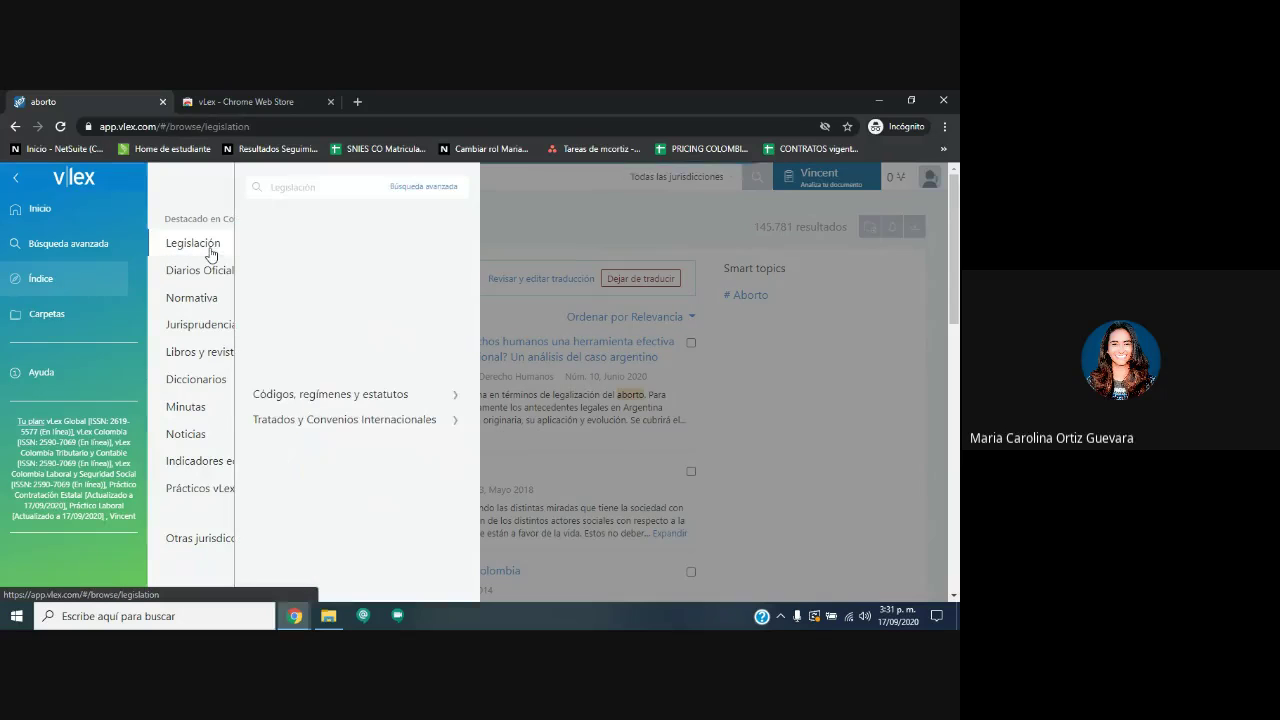
click(355, 396)
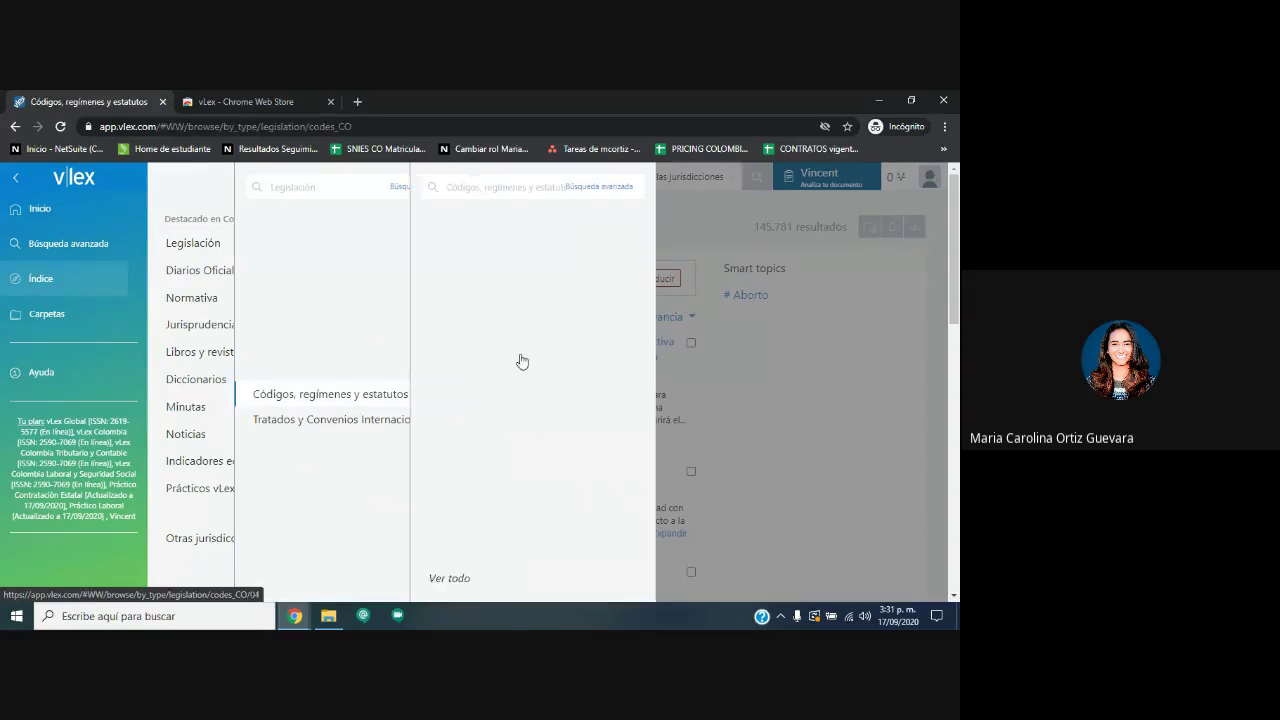
click(190, 270)
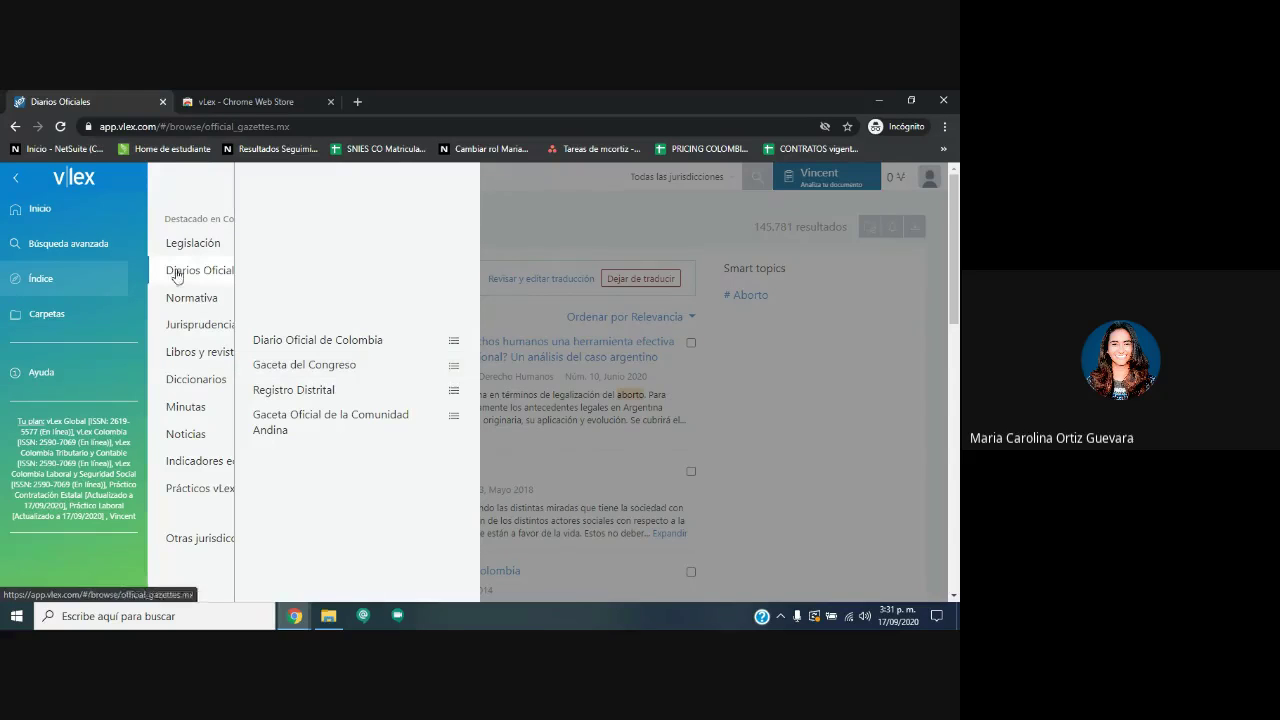
click(205, 298)
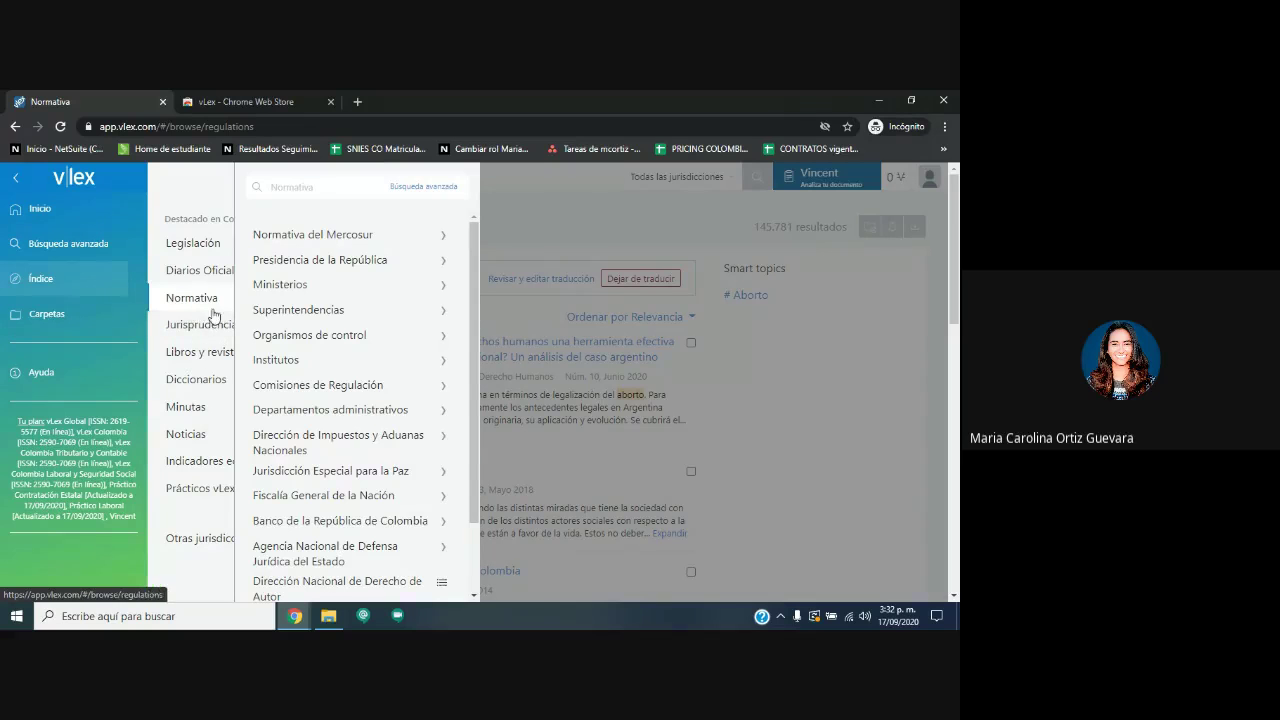
Review the Jurisprudencia courts, then open the full Libros y revistas listing (1269 sources).
click(203, 329)
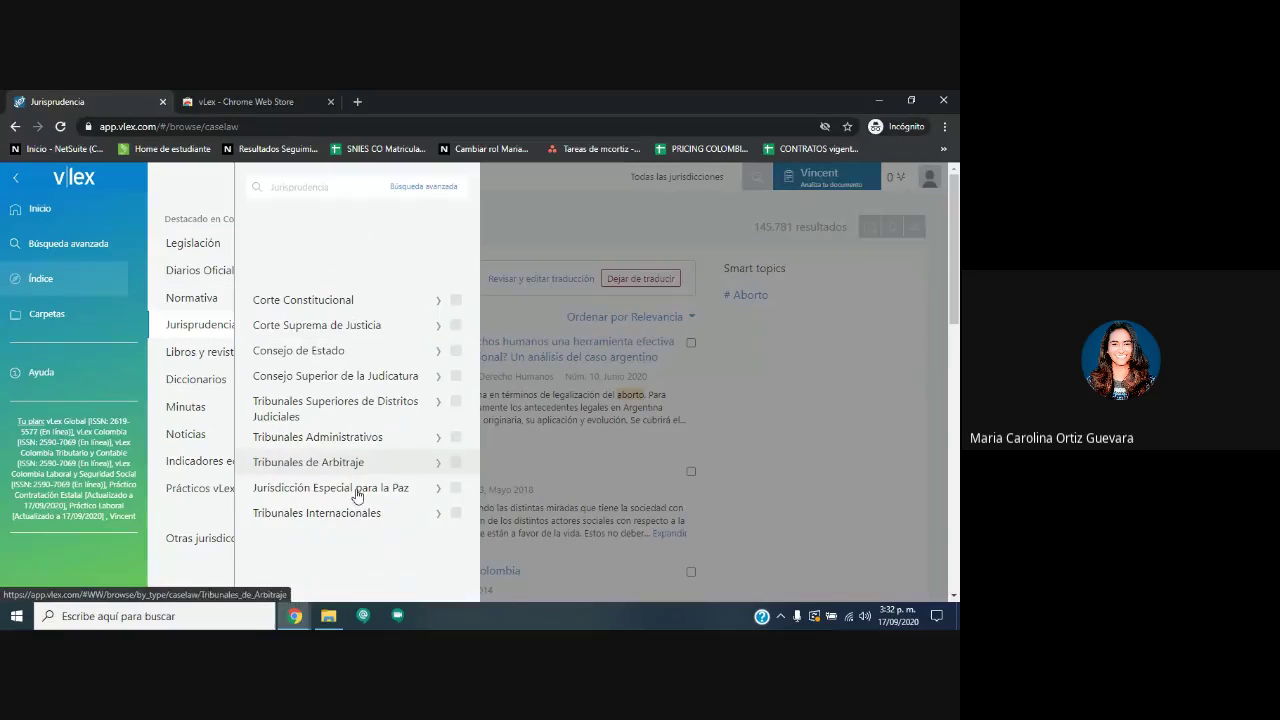
drag(380, 515, 306, 274)
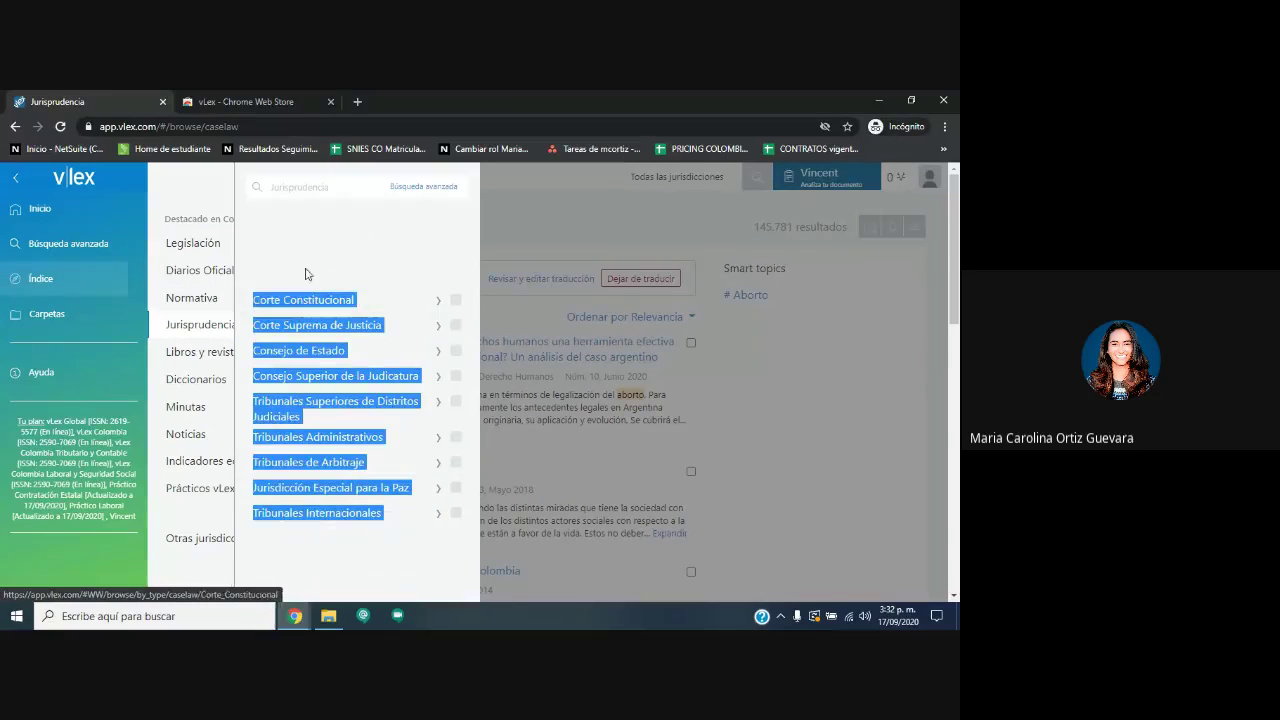
click(208, 352)
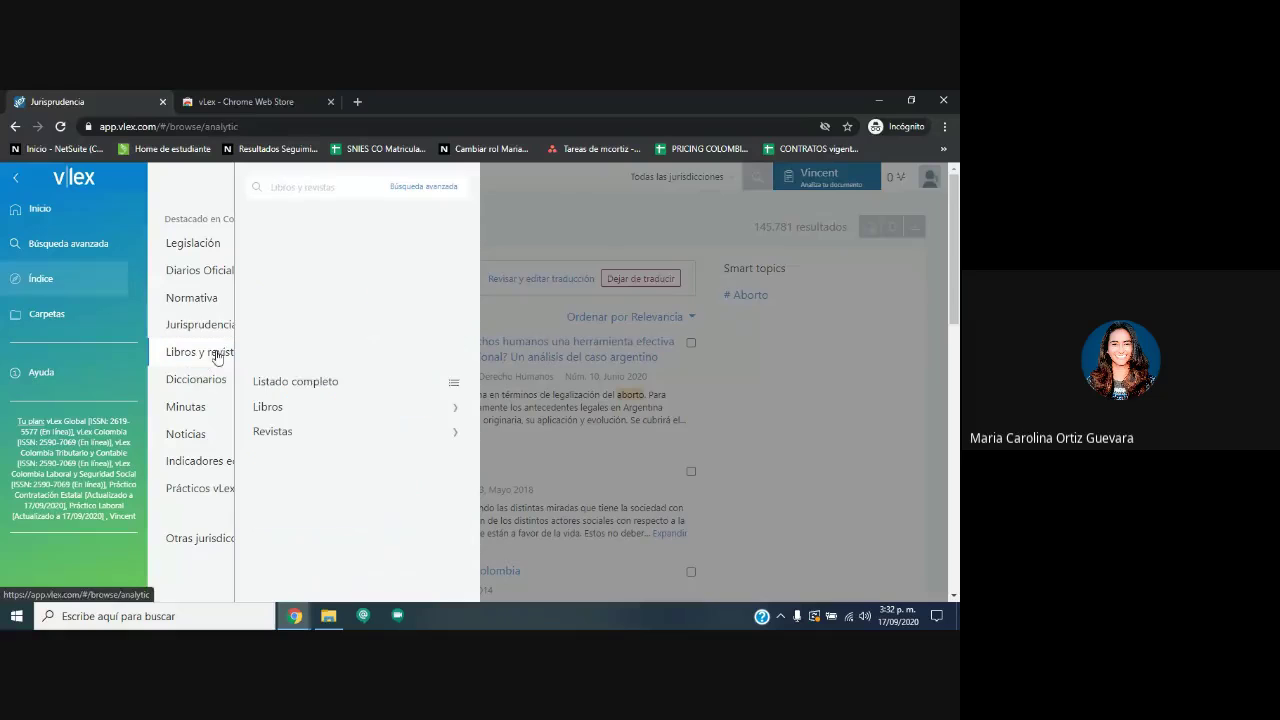
click(310, 382)
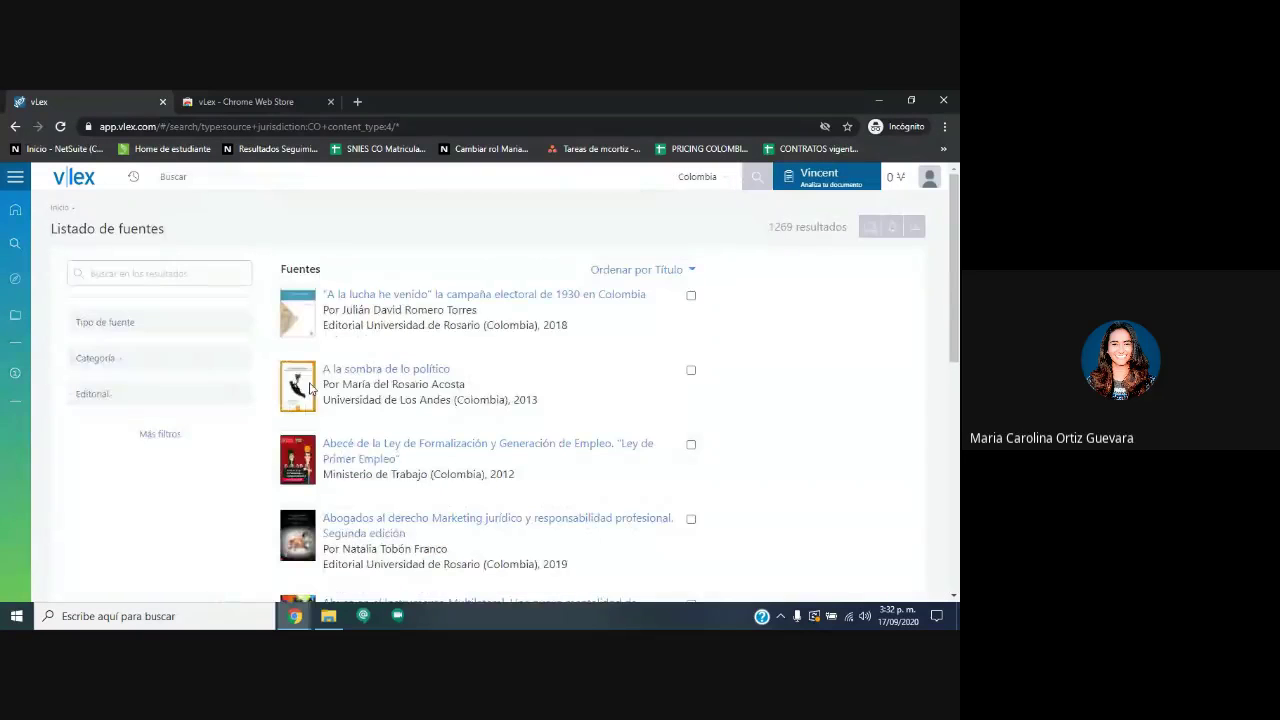
Sort the 1269 Colombian sources by date, oldest first, then return to the Índice.
drag(750, 229, 841, 232)
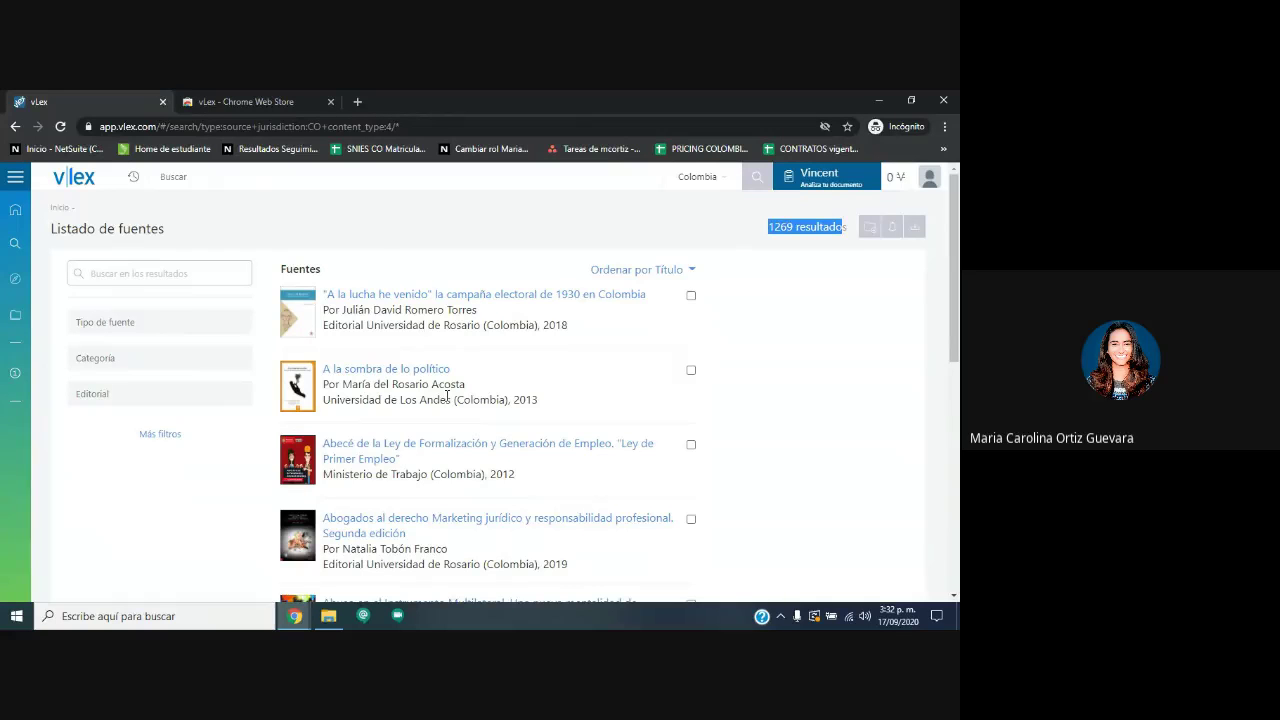
click(690, 270)
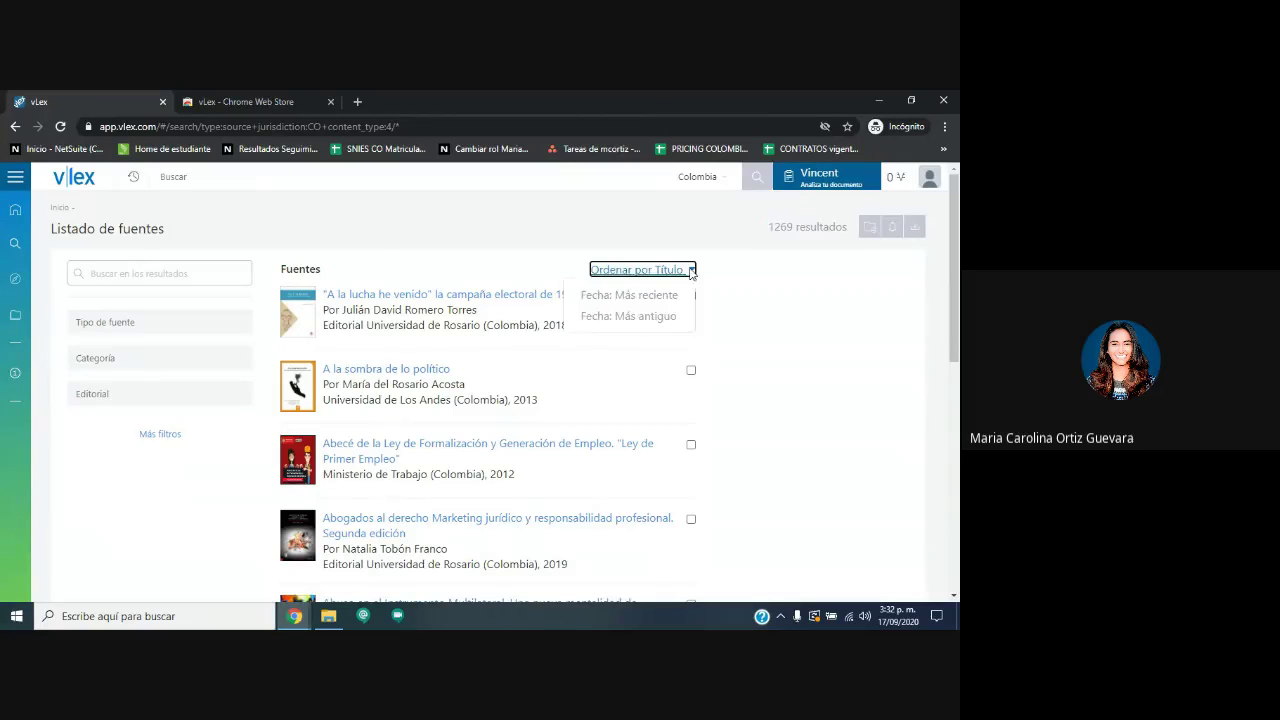
click(630, 295)
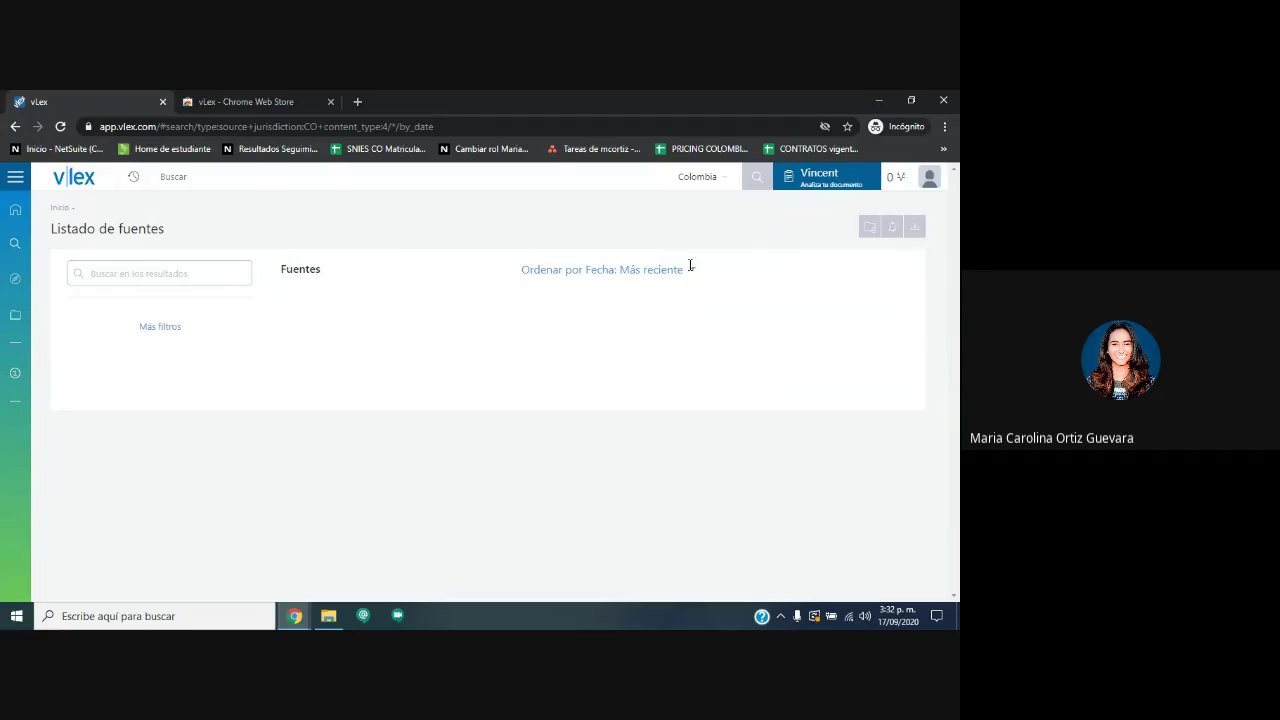
click(690, 270)
click(640, 317)
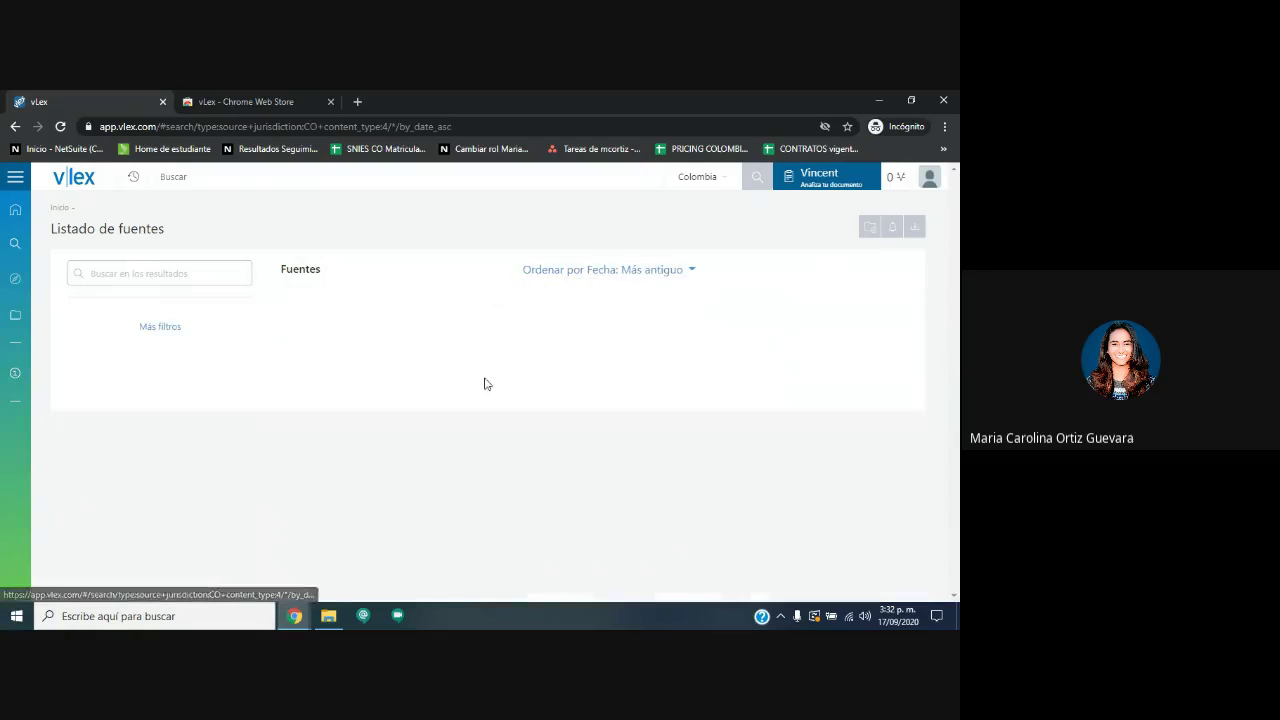
click(16, 282)
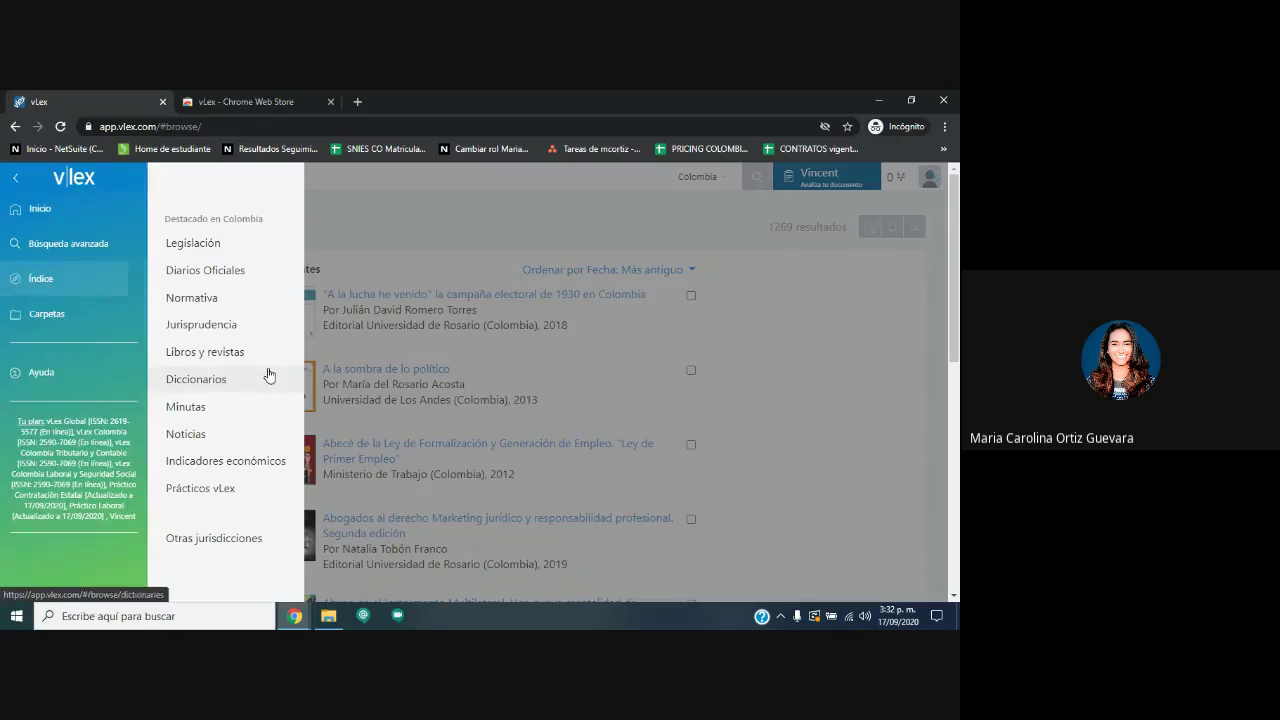
Look through Diccionarios, then list the Minutas categories from Civiles and Penales down to Policivo.
click(204, 375)
drag(334, 491, 325, 392)
click(192, 410)
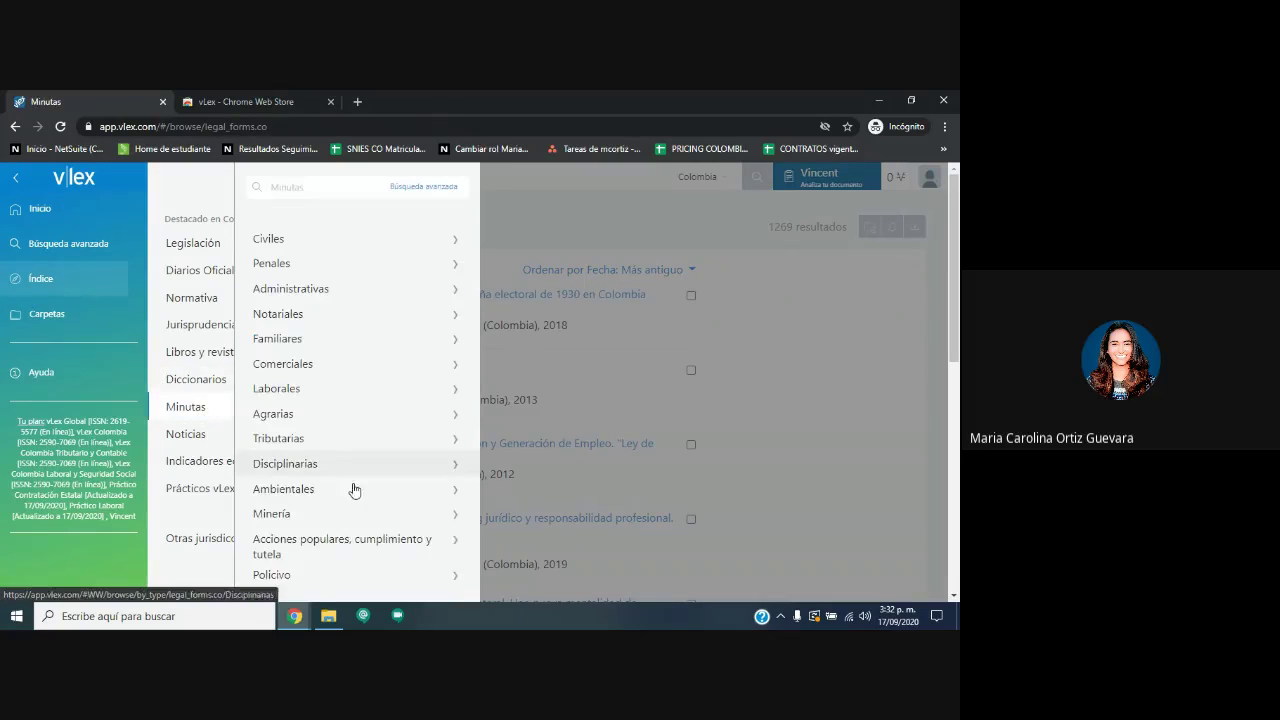
drag(320, 592, 300, 232)
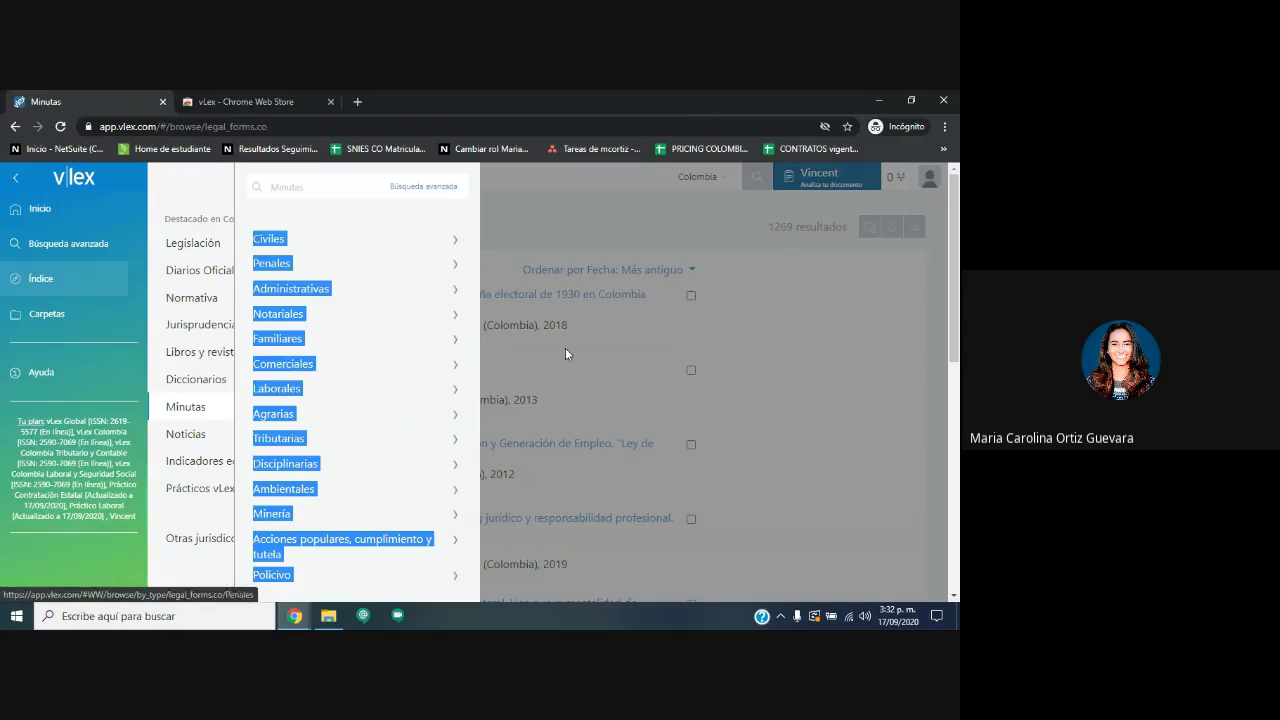